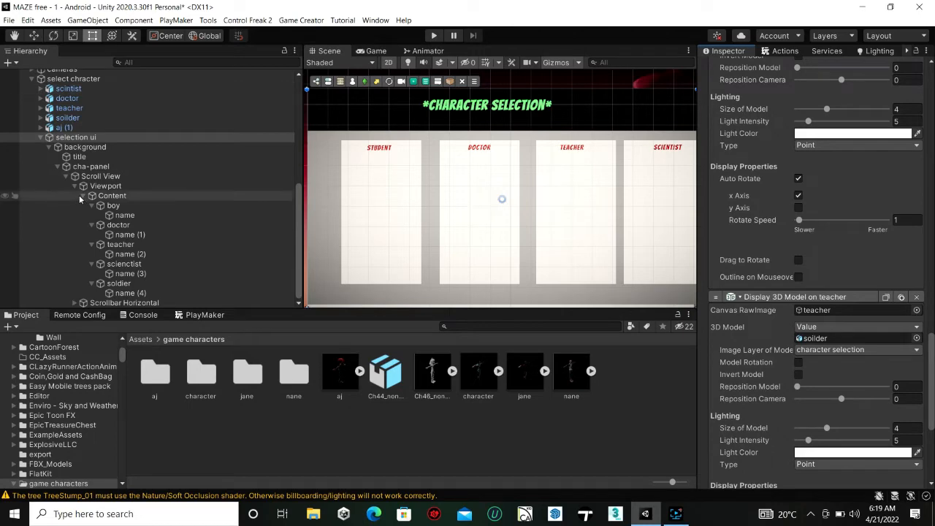
Step: Link the fourth Display 3D Model action to the soldier image, and a duplicate action to the scienctist image and scintist model
{"action": "left_click_drag", "start_coordinate": [119, 284], "coordinate": [823, 312]}
{"action": "scroll", "coordinate": [823, 312], "scroll_direction": "down", "scroll_amount": 5}
{"action": "left_click", "coordinate": [901, 87]}
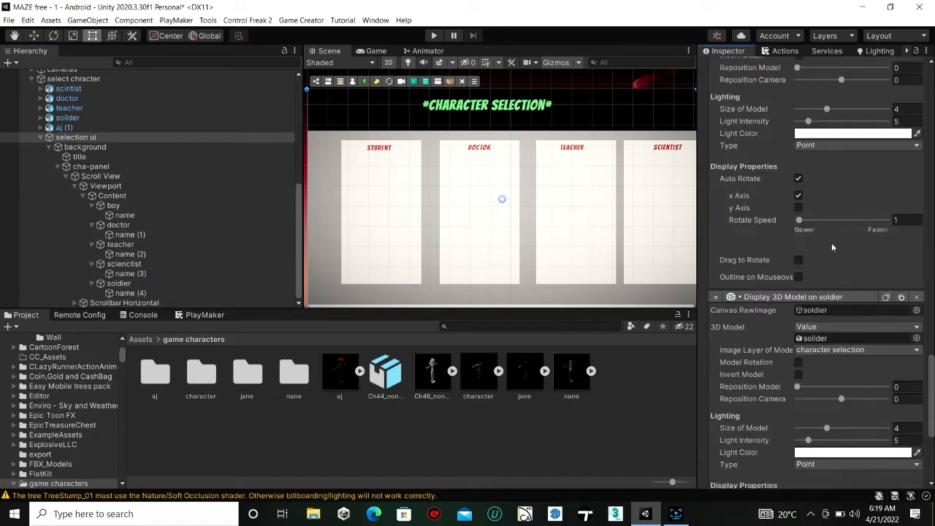
{"action": "scroll", "coordinate": [832, 242], "scroll_direction": "down", "scroll_amount": 4}
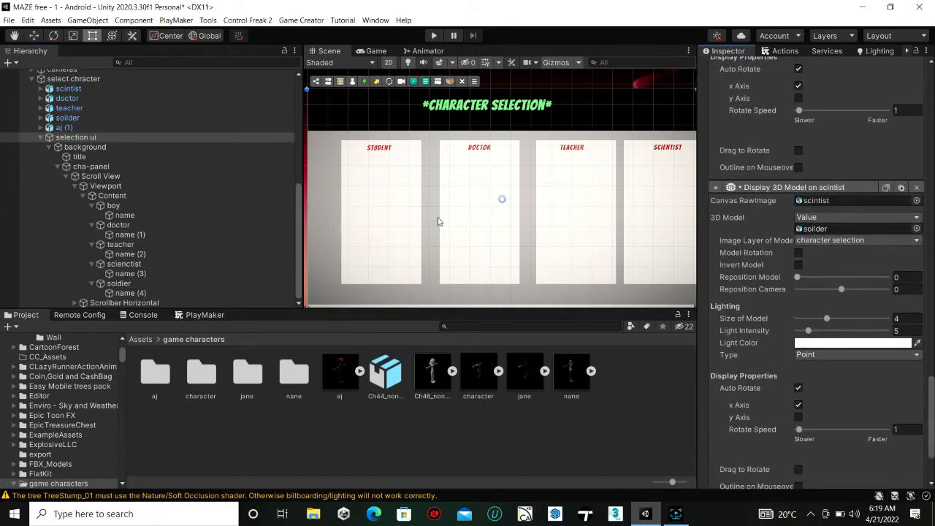
{"action": "left_click_drag", "start_coordinate": [68, 88], "coordinate": [855, 228]}
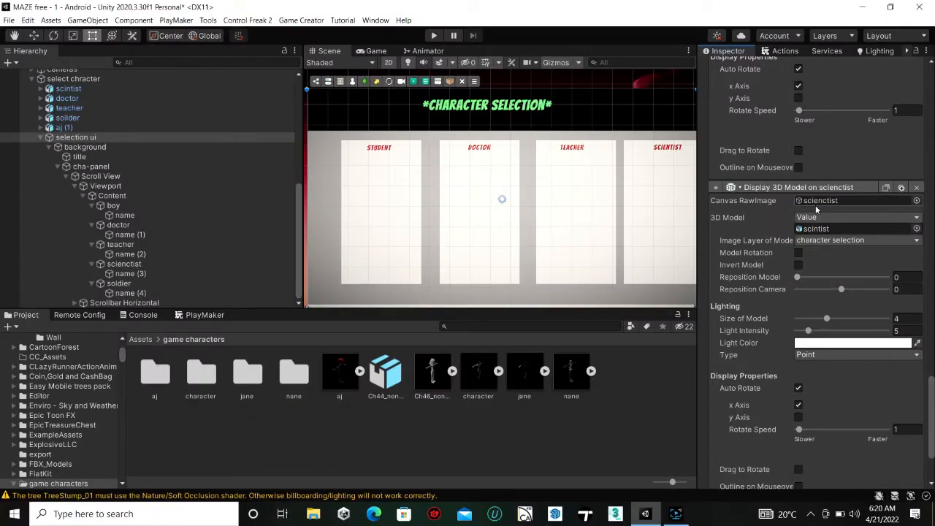
Step: Set the Light Color of the boy's Display 3D Model action to near-black
{"action": "scroll", "coordinate": [815, 205], "scroll_direction": "up", "scroll_amount": 2}
{"action": "scroll", "coordinate": [816, 205], "scroll_direction": "down", "scroll_amount": 2}
{"action": "scroll", "coordinate": [802, 279], "scroll_direction": "up", "scroll_amount": 5}
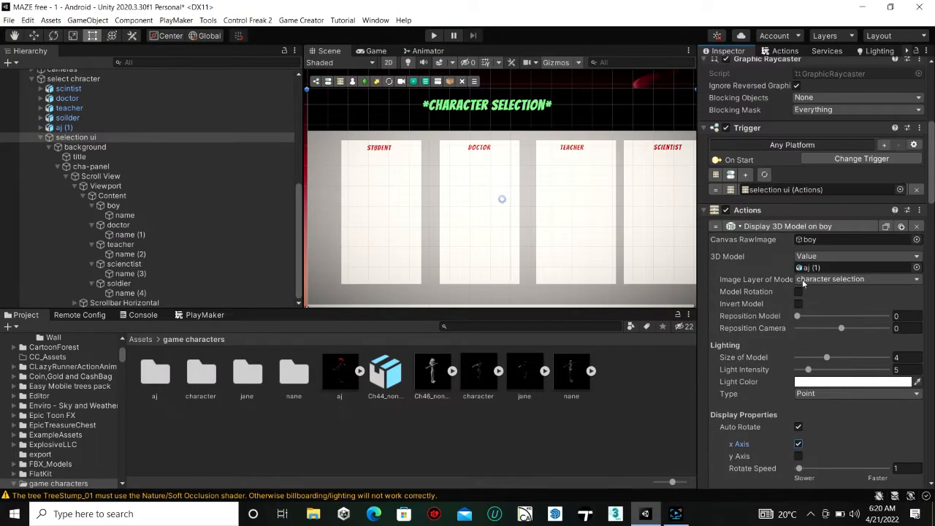
{"action": "left_click", "coordinate": [853, 382]}
{"action": "left_click", "coordinate": [828, 332]}
{"action": "left_click", "coordinate": [924, 200]}
Step: Set the Light Color of the doctor's Display 3D Model action to near-black
{"action": "scroll", "coordinate": [864, 335], "scroll_direction": "down", "scroll_amount": 12}
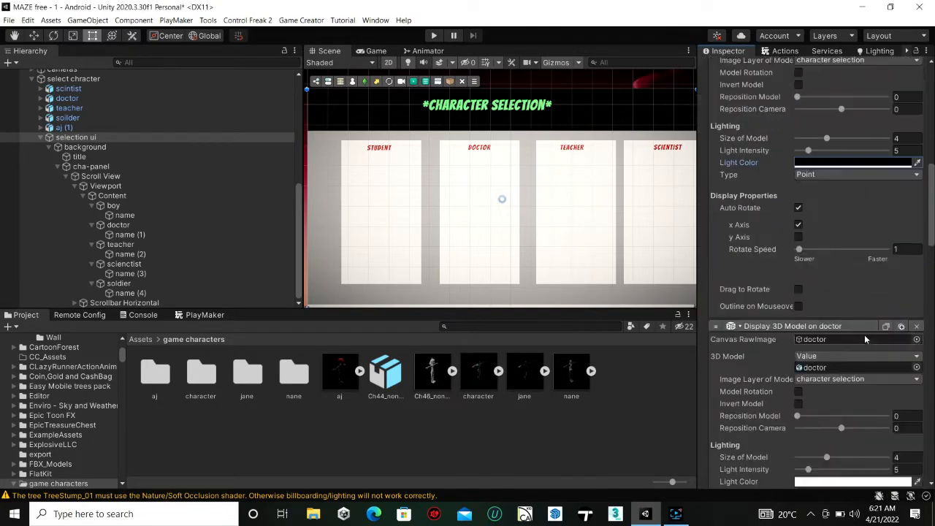
{"action": "left_click", "coordinate": [839, 261]}
{"action": "left_click", "coordinate": [829, 335]}
{"action": "left_click", "coordinate": [923, 199]}
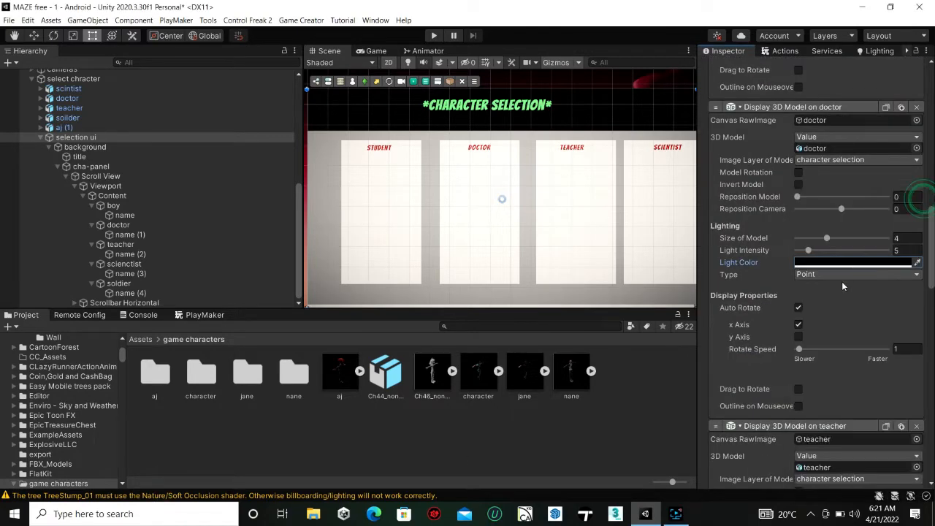
Step: Set the Light Color of the teacher's Display 3D Model action to near-black, hexadecimal 0A0A0A
{"action": "scroll", "coordinate": [842, 283], "scroll_direction": "down", "scroll_amount": 9}
{"action": "left_click", "coordinate": [812, 254]}
{"action": "left_click", "coordinate": [831, 334]}
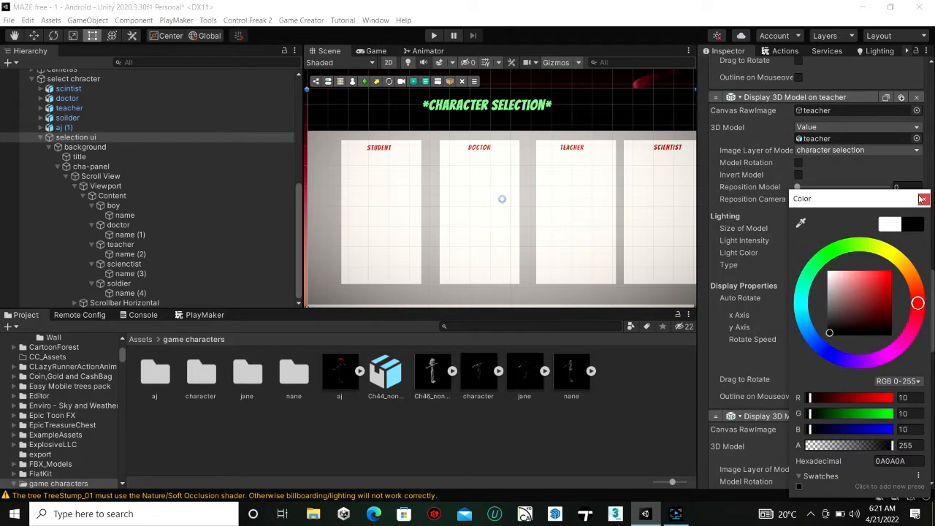
{"action": "left_click", "coordinate": [924, 200]}
Step: Set the Light Color of the soldier's Display 3D Model action to near-black, hexadecimal 0A0A0A
{"action": "scroll", "coordinate": [864, 307], "scroll_direction": "down", "scroll_amount": 8}
{"action": "left_click", "coordinate": [840, 352]}
{"action": "left_click", "coordinate": [829, 334]}
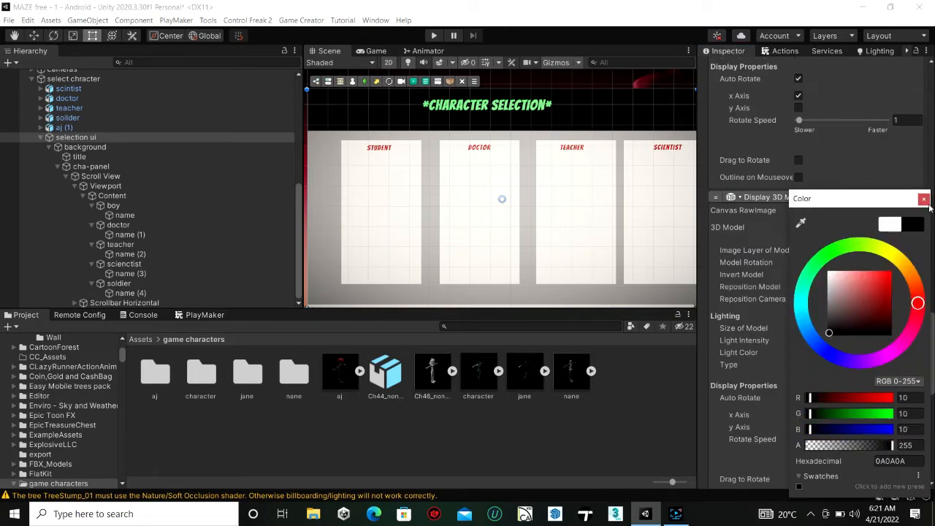
{"action": "left_click", "coordinate": [925, 199]}
Step: Set the Light Color of the scienctist's Display 3D Model action to near-black
{"action": "scroll", "coordinate": [877, 322], "scroll_direction": "down", "scroll_amount": 8}
{"action": "left_click", "coordinate": [847, 343]}
{"action": "left_click", "coordinate": [829, 334]}
{"action": "left_click", "coordinate": [924, 200]}
{"action": "scroll", "coordinate": [846, 285], "scroll_direction": "down", "scroll_amount": 3}
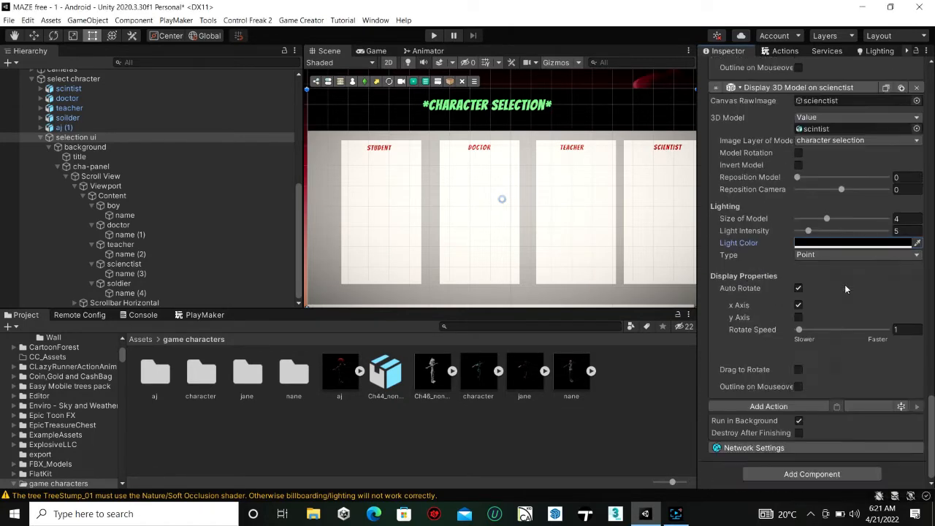
{"action": "scroll", "coordinate": [844, 284], "scroll_direction": "up", "scroll_amount": 15}
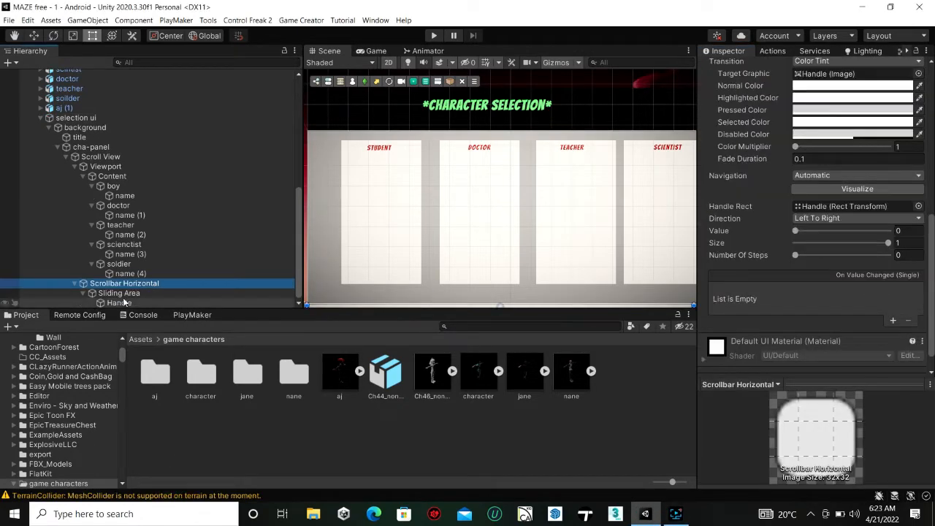
Step: Shorten the horizontal scrollbar's Handle by moving its right edge inward in the Scene view
{"action": "left_click", "coordinate": [124, 294]}
{"action": "left_click", "coordinate": [125, 304]}
{"action": "scroll", "coordinate": [522, 303], "scroll_direction": "down", "scroll_amount": 2}
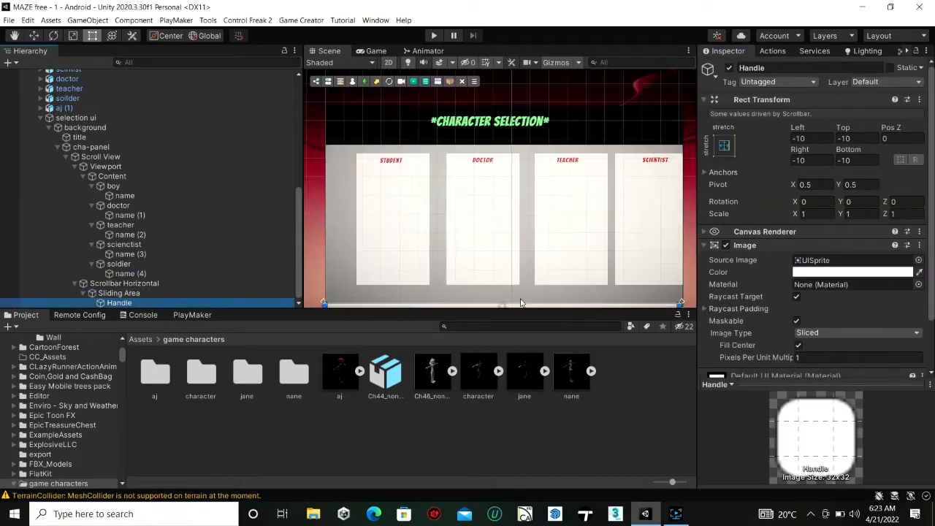
{"action": "middle_click_drag", "start_coordinate": [521, 303], "coordinate": [521, 282]}
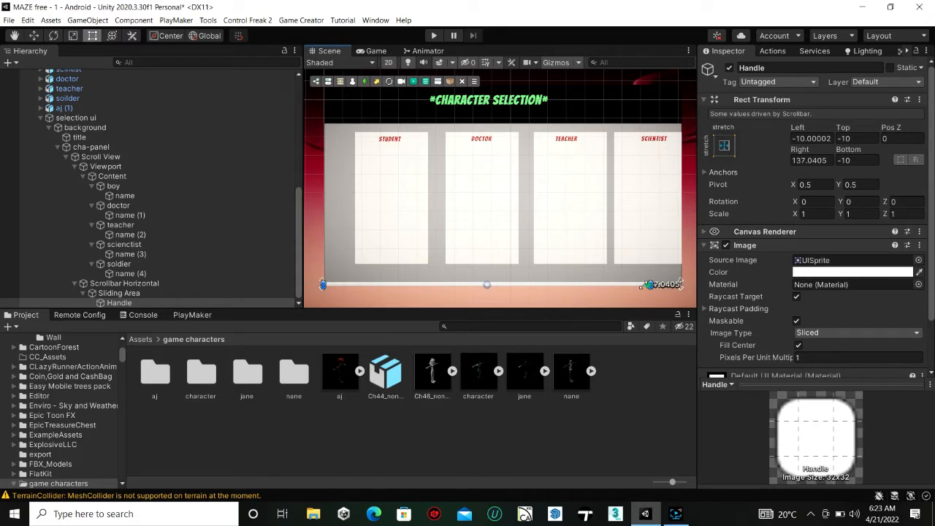
{"action": "left_click_drag", "start_coordinate": [650, 284], "coordinate": [625, 283]}
{"action": "scroll", "coordinate": [626, 284], "scroll_direction": "up", "scroll_amount": 3}
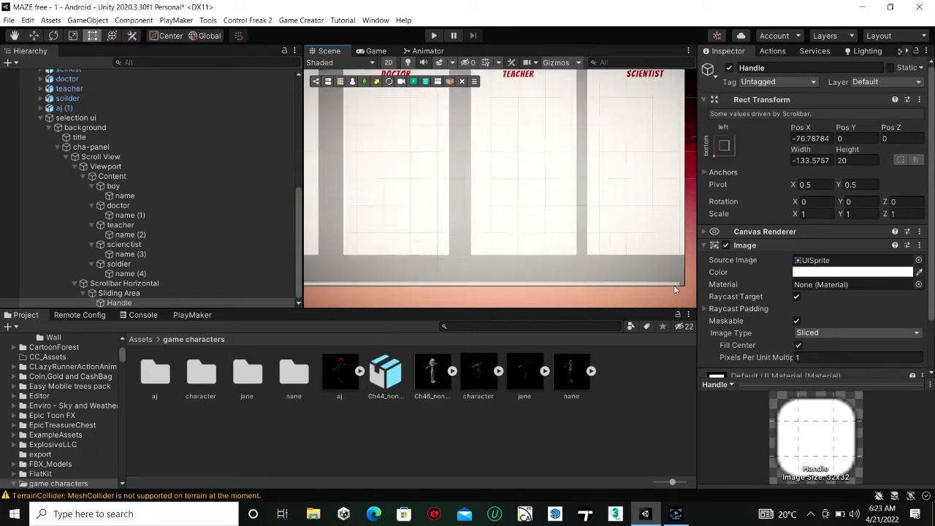
Step: Try to adjust the scrollbar's Handle further in the Scene view
{"action": "left_click", "coordinate": [215, 304]}
{"action": "left_click", "coordinate": [200, 294]}
{"action": "left_click", "coordinate": [196, 303]}
{"action": "middle_click_drag", "start_coordinate": [532, 293], "coordinate": [522, 271]}
{"action": "left_click", "coordinate": [521, 264]}
{"action": "left_click", "coordinate": [521, 263]}
{"action": "left_click", "coordinate": [613, 263]}
{"action": "scroll", "coordinate": [128, 266], "scroll_direction": "down", "scroll_amount": 10}
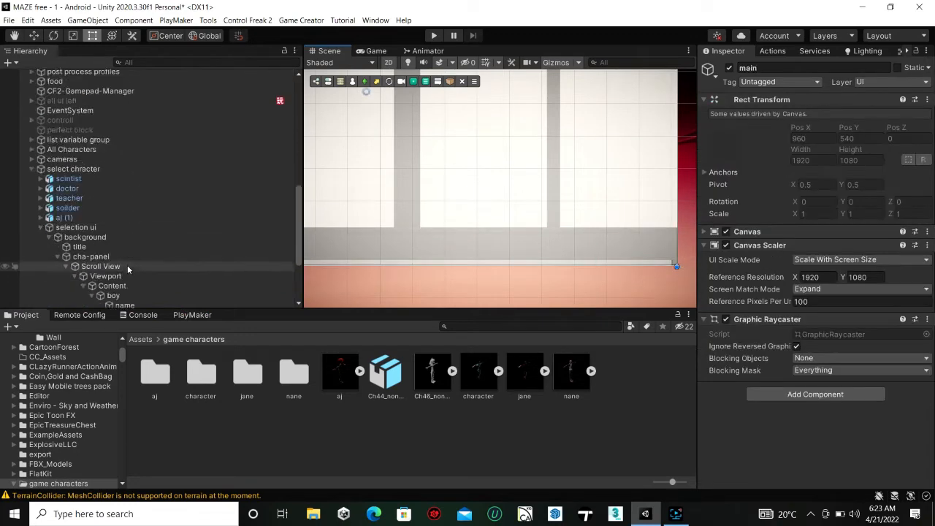
Step: Select the scrollbar's Handle again and try to pick its left end in the Scene view
{"action": "left_click", "coordinate": [127, 301]}
{"action": "scroll", "coordinate": [416, 264], "scroll_direction": "down", "scroll_amount": 5}
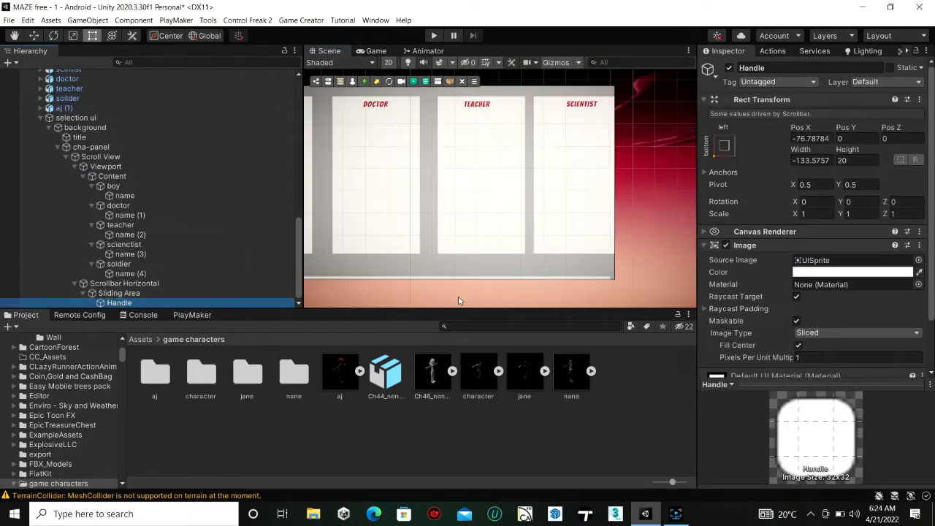
{"action": "scroll", "coordinate": [524, 265], "scroll_direction": "up", "scroll_amount": 5}
{"action": "key", "text": "f"}
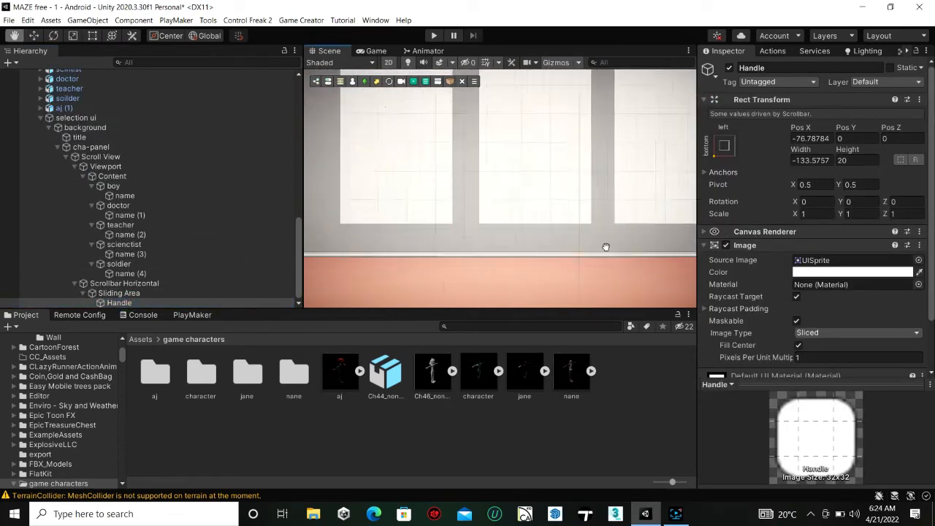
{"action": "left_click", "coordinate": [229, 293]}
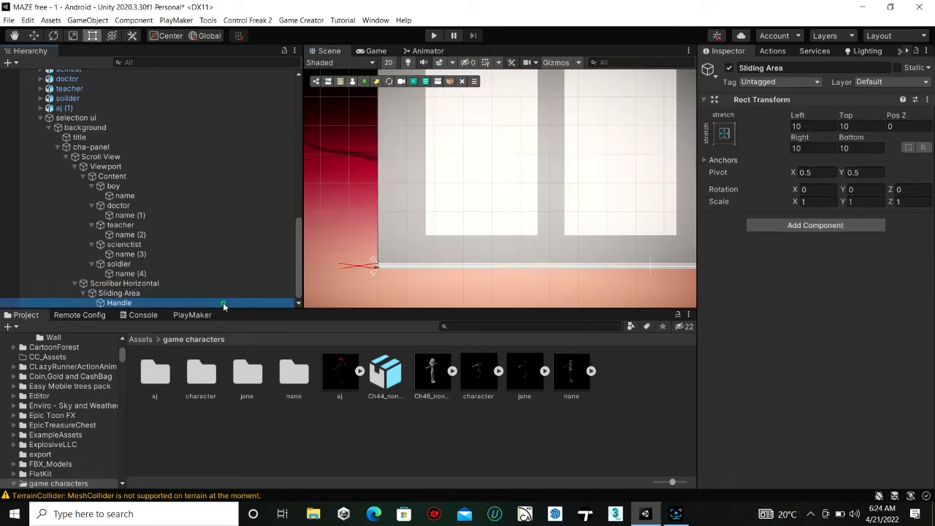
{"action": "left_click", "coordinate": [395, 270]}
{"action": "left_click", "coordinate": [393, 279]}
{"action": "left_click", "coordinate": [369, 272]}
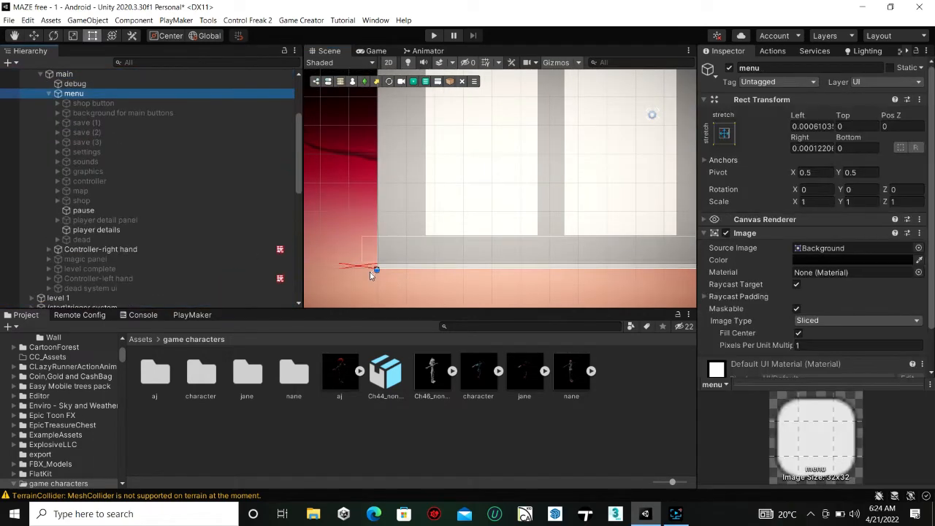
{"action": "left_click", "coordinate": [366, 273]}
Step: Shorten the Scrollbar Horizontal object from its right edge to a Right offset of about 469, and collapse it in the hierarchy
{"action": "key", "text": "Up"}
{"action": "key", "text": "Up"}
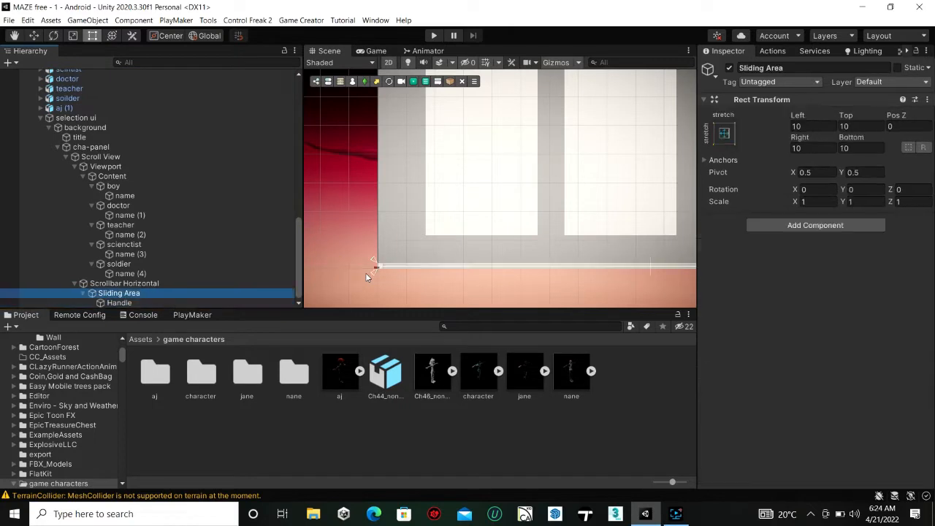
{"action": "middle_click_drag", "start_coordinate": [584, 267], "coordinate": [312, 264]}
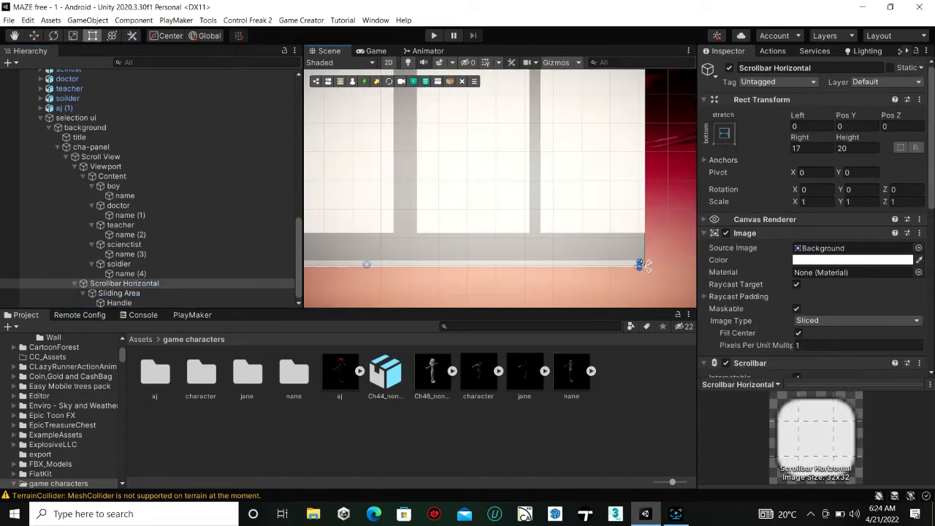
{"action": "left_click_drag", "start_coordinate": [640, 264], "coordinate": [624, 265]}
{"action": "left_click_drag", "start_coordinate": [511, 265], "coordinate": [509, 264]}
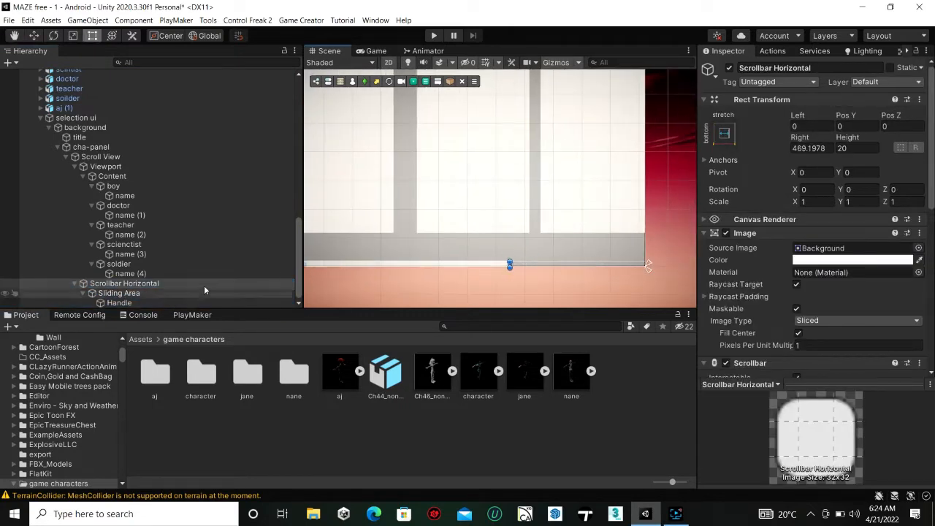
{"action": "left_click", "coordinate": [74, 283]}
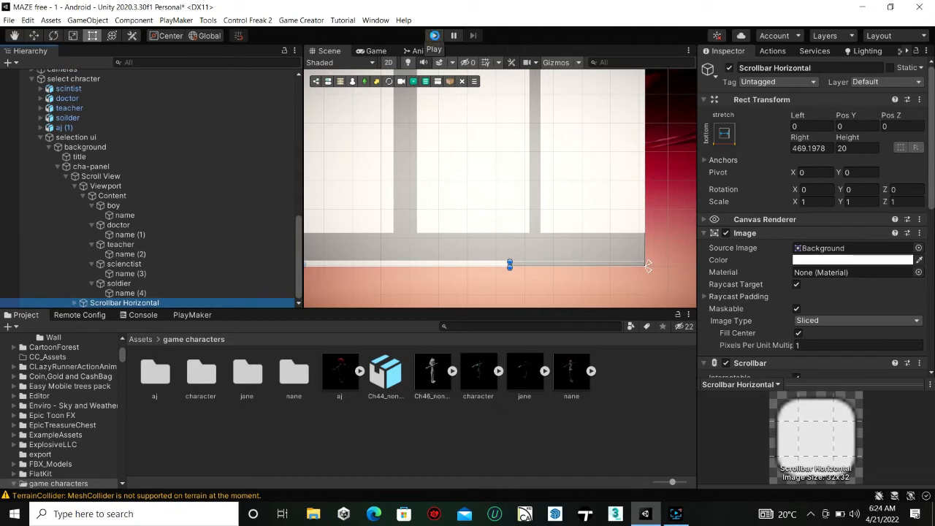
Step: Run the game and try out Reposition Model and Reposition Camera on the boy's display action of selection ui before stopping it
{"action": "left_click", "coordinate": [435, 35]}
{"action": "left_click", "coordinate": [543, 279]}
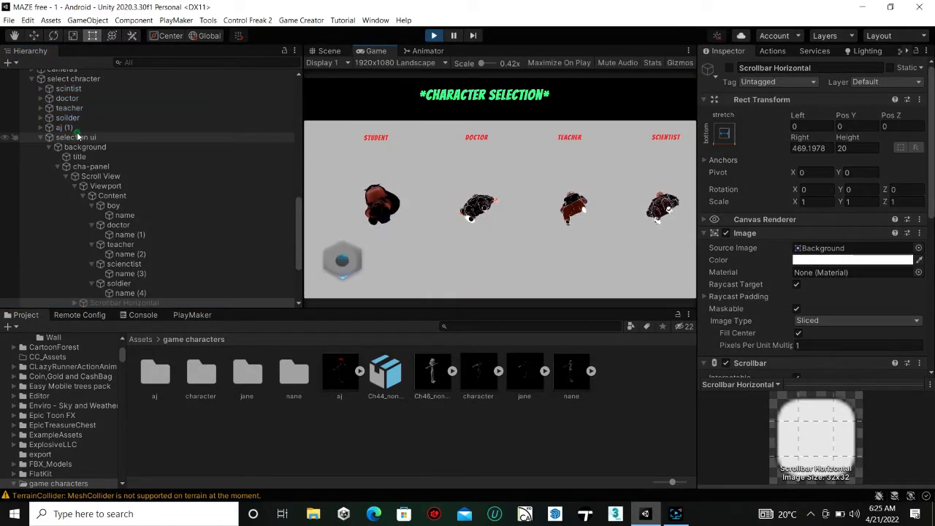
{"action": "left_click", "coordinate": [78, 137]}
{"action": "scroll", "coordinate": [814, 337], "scroll_direction": "down", "scroll_amount": 5}
{"action": "left_click_drag", "start_coordinate": [798, 158], "coordinate": [753, 165]}
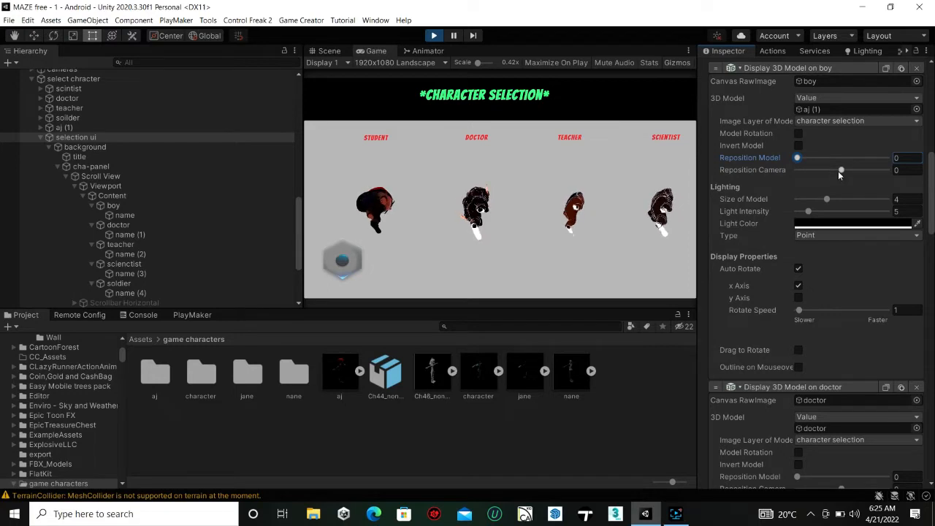
{"action": "left_click_drag", "start_coordinate": [842, 171], "coordinate": [818, 207]}
{"action": "key", "text": "ctrl+p"}
{"action": "left_click", "coordinate": [380, 49]}
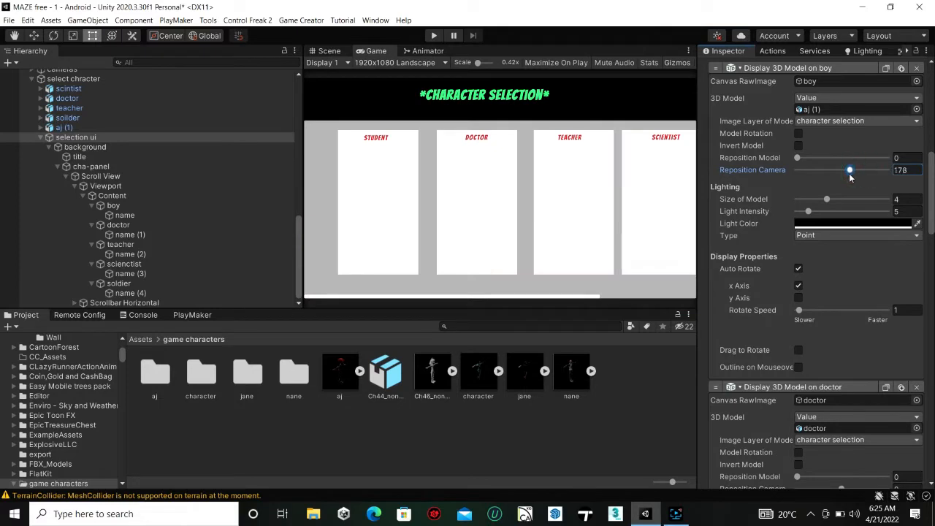
Step: Reset the Transform of the five character models scintist, doctor, teacher, soilder and aj (1) together
{"action": "left_click", "coordinate": [115, 89]}
{"action": "left_click", "coordinate": [107, 100], "text": "ctrl"}
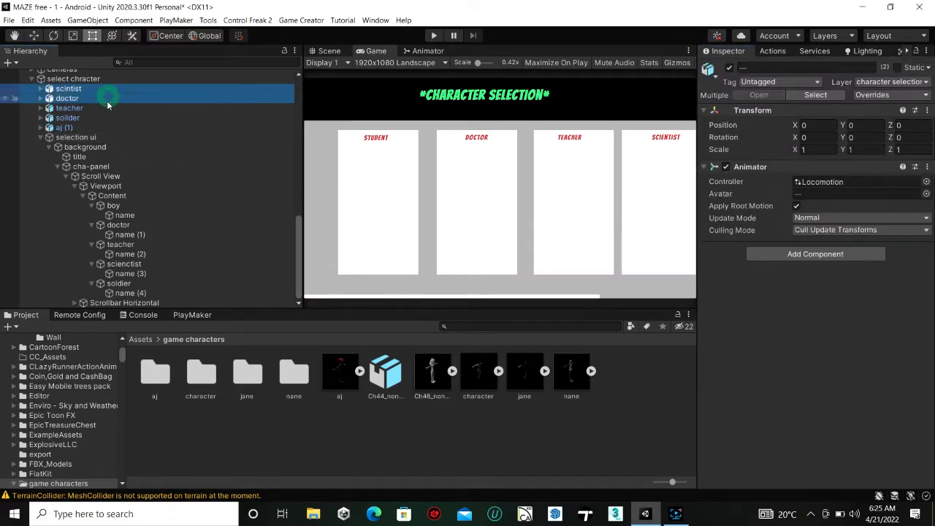
{"action": "left_click", "coordinate": [105, 109], "text": "ctrl"}
{"action": "left_click", "coordinate": [105, 118], "text": "ctrl"}
{"action": "left_click", "coordinate": [105, 128], "text": "ctrl"}
{"action": "left_click", "coordinate": [105, 134], "text": "ctrl"}
{"action": "left_click", "coordinate": [106, 134], "text": "ctrl"}
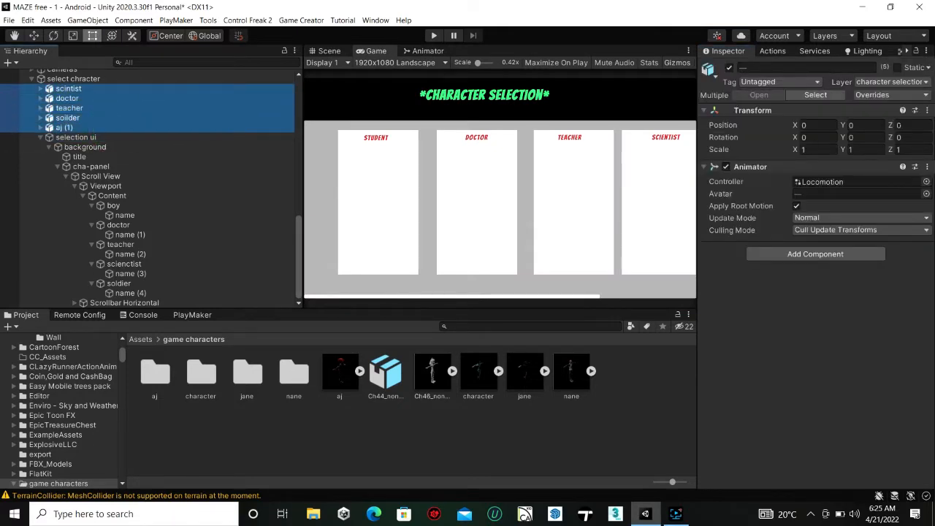
{"action": "left_click", "coordinate": [927, 110]}
{"action": "left_click", "coordinate": [910, 124]}
{"action": "left_click", "coordinate": [229, 108]}
Step: Run the game past the Photon warning to check the character models on the selection screen, and stop it
{"action": "left_click", "coordinate": [434, 35]}
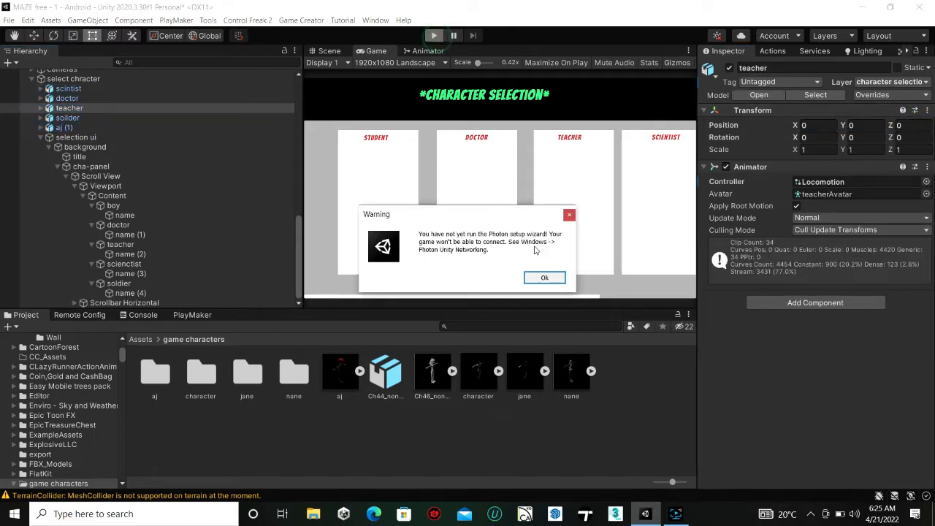
{"action": "left_click", "coordinate": [538, 275]}
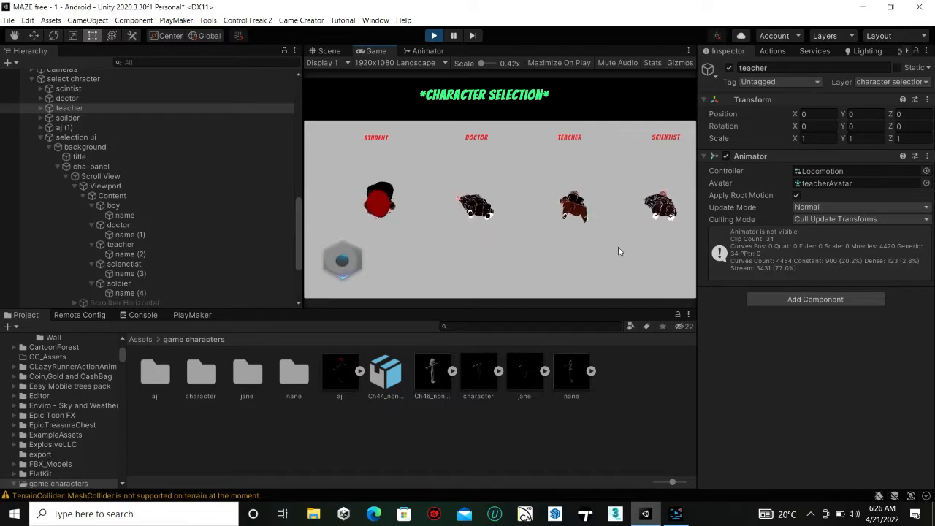
{"action": "key", "text": "ctrl+p"}
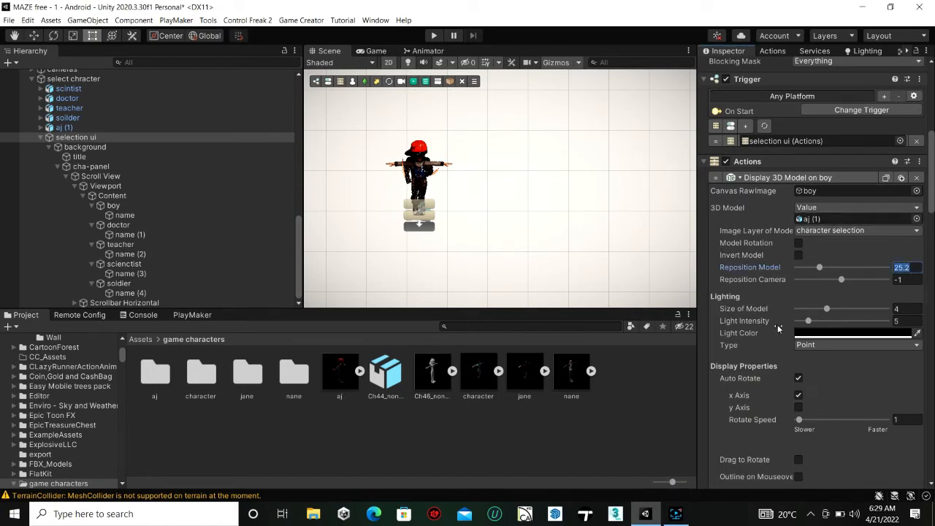
Step: Set Reposition Model to 25.2 in the doctor, teacher, soldier and scienctist Display 3D Model actions
{"action": "scroll", "coordinate": [880, 274], "scroll_direction": "down", "scroll_amount": 10}
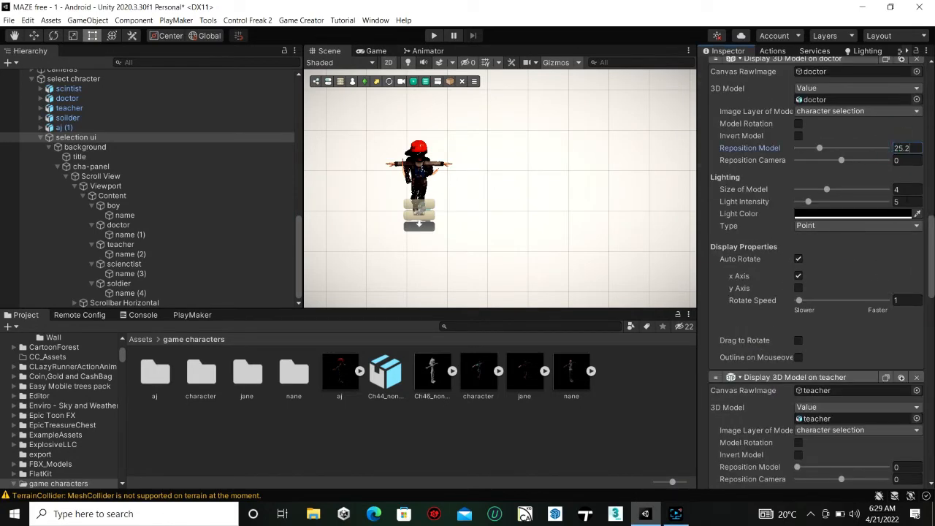
{"action": "scroll", "coordinate": [899, 319], "scroll_direction": "down", "scroll_amount": 5}
{"action": "scroll", "coordinate": [901, 286], "scroll_direction": "down", "scroll_amount": 5}
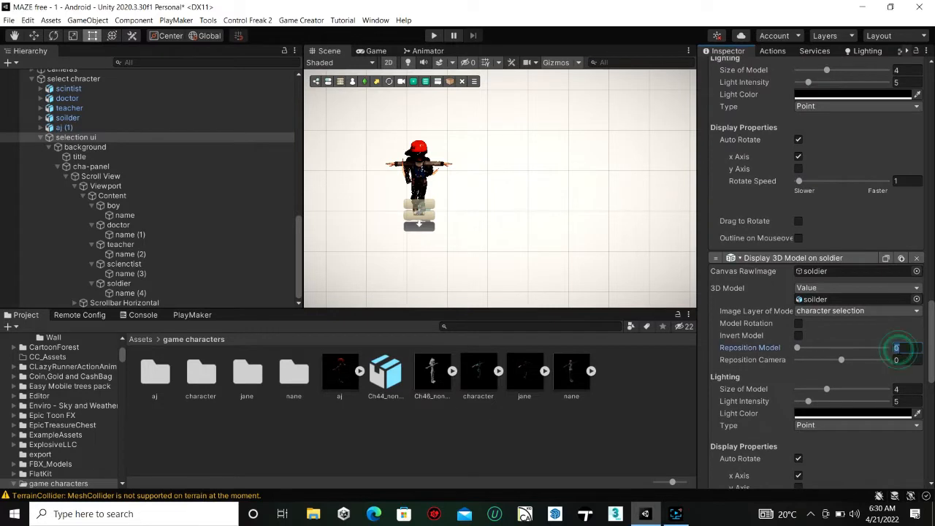
{"action": "scroll", "coordinate": [891, 358], "scroll_direction": "down", "scroll_amount": 8}
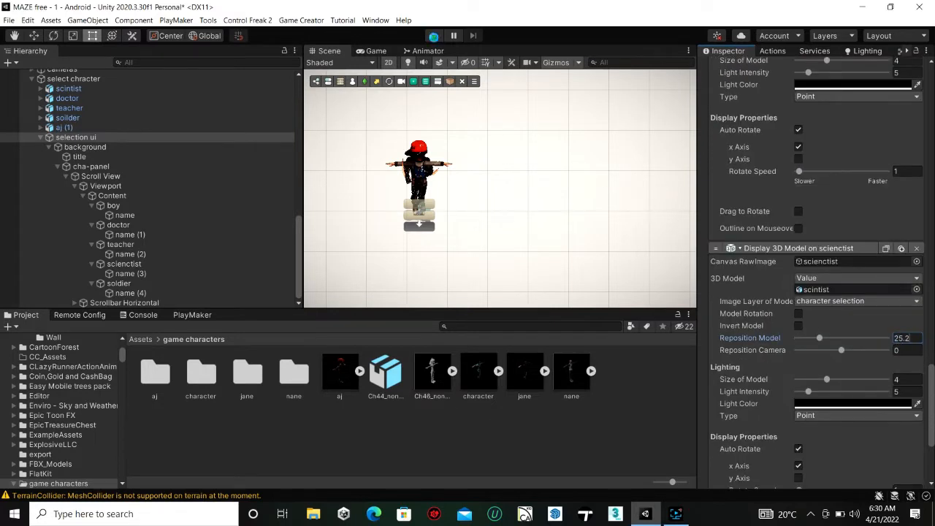
Step: Run the game past the Photon warning and scroll the character list to check how the models are displayed
{"action": "left_click", "coordinate": [435, 38]}
{"action": "left_click", "coordinate": [544, 275]}
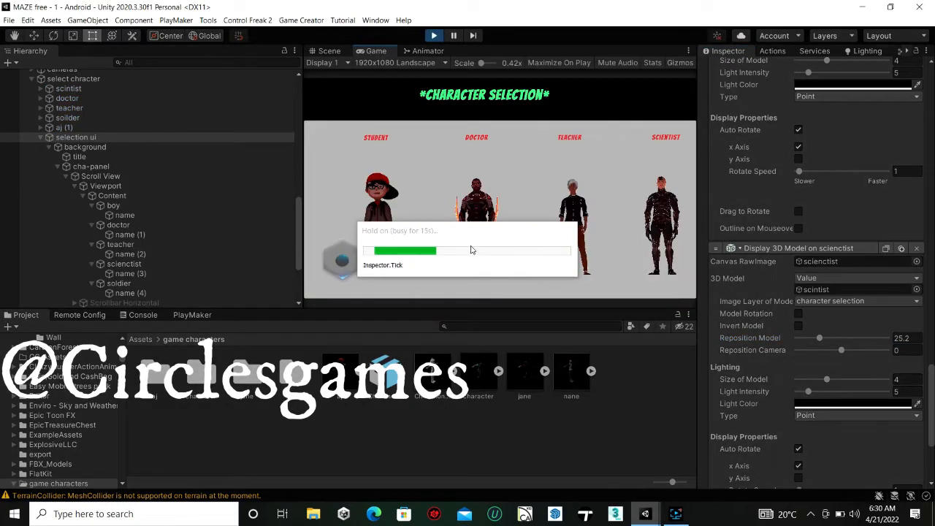
{"action": "left_click_drag", "start_coordinate": [590, 236], "coordinate": [557, 240]}
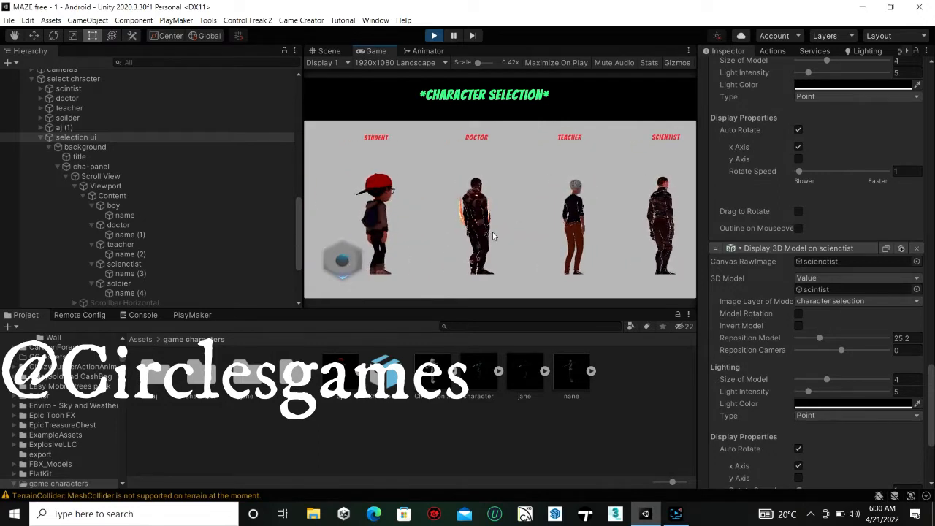
Step: Stop the running game and collapse the Display 3D Model on boy action of selection ui
{"action": "left_click", "coordinate": [435, 35]}
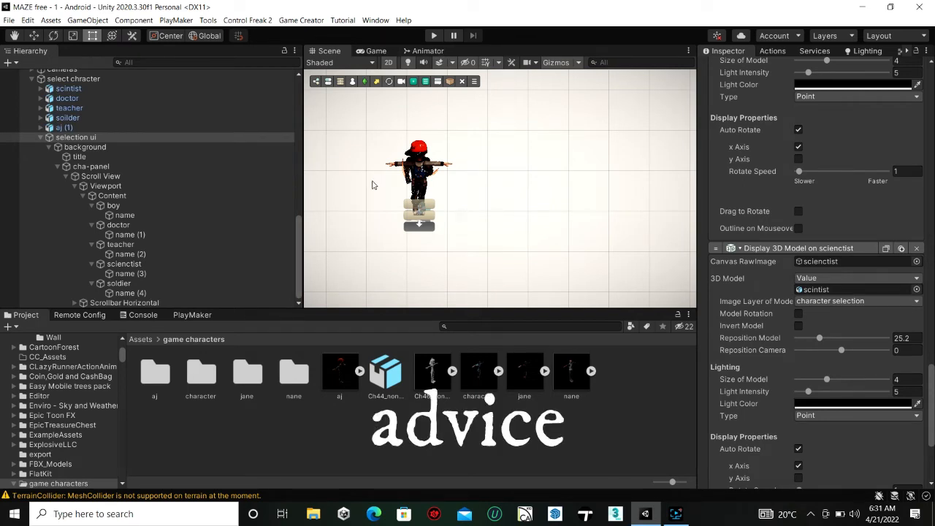
{"action": "scroll", "coordinate": [801, 210], "scroll_direction": "down", "scroll_amount": 5}
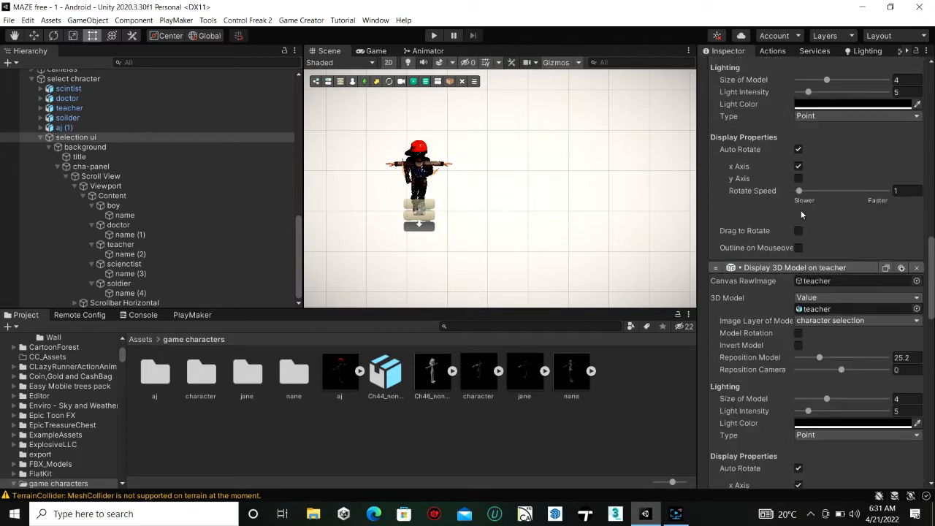
{"action": "left_click", "coordinate": [82, 147]}
{"action": "left_click", "coordinate": [82, 138]}
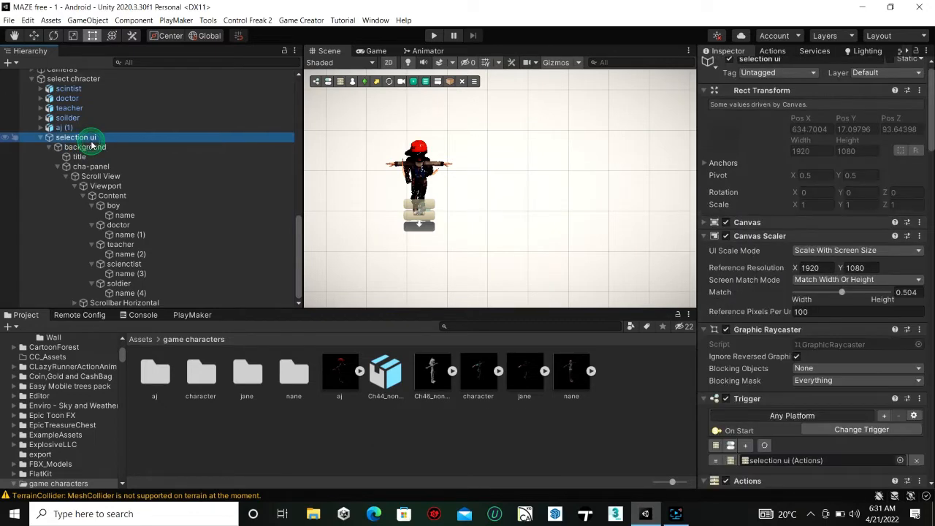
{"action": "scroll", "coordinate": [787, 353], "scroll_direction": "down", "scroll_amount": 10}
{"action": "scroll", "coordinate": [790, 342], "scroll_direction": "up", "scroll_amount": 5}
{"action": "left_click", "coordinate": [739, 279]}
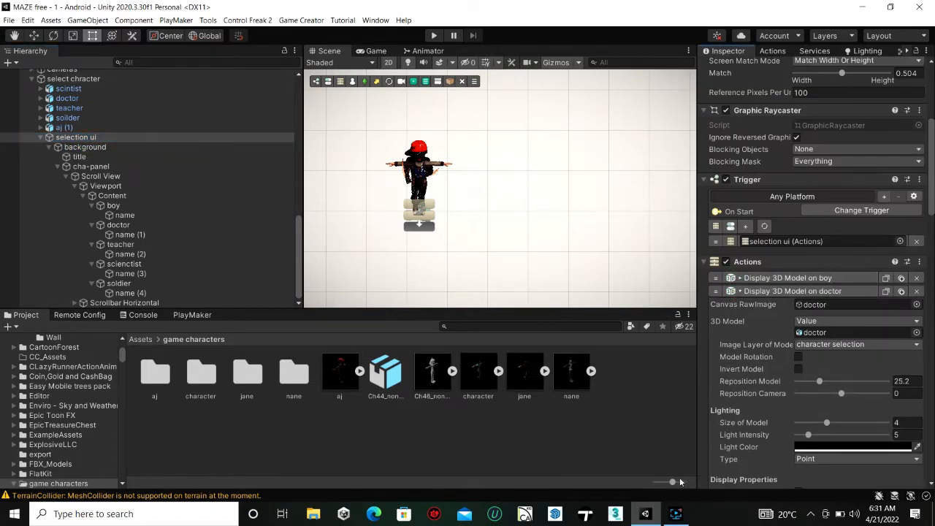
{"action": "left_click", "coordinate": [676, 514]}
{"action": "left_click", "coordinate": [195, 479]}
{"action": "left_click", "coordinate": [541, 456]}
Step: Collapse the doctor, teacher, soldier and scienctist Display 3D Model actions of selection ui
{"action": "left_click", "coordinate": [746, 291]}
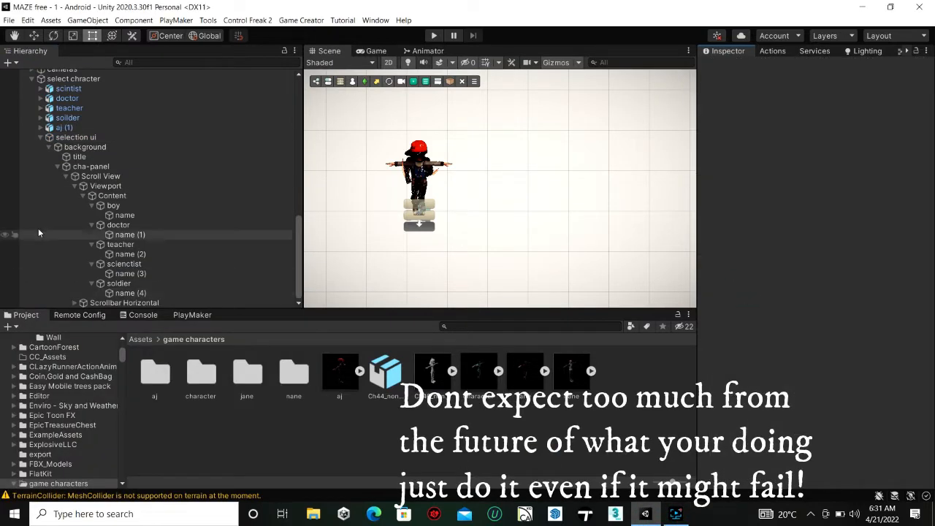
{"action": "left_click", "coordinate": [73, 138]}
{"action": "scroll", "coordinate": [772, 316], "scroll_direction": "down", "scroll_amount": 12}
{"action": "left_click", "coordinate": [758, 294]}
{"action": "scroll", "coordinate": [757, 290], "scroll_direction": "up", "scroll_amount": 5}
{"action": "left_click", "coordinate": [753, 195]}
{"action": "scroll", "coordinate": [744, 365], "scroll_direction": "down", "scroll_amount": 3}
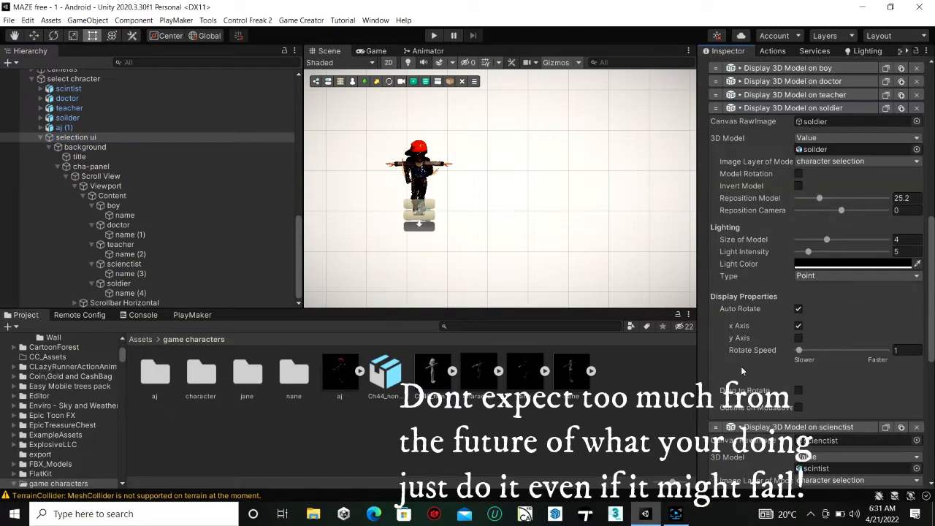
{"action": "left_click", "coordinate": [746, 111]}
{"action": "left_click", "coordinate": [746, 124]}
{"action": "scroll", "coordinate": [146, 183], "scroll_direction": "up", "scroll_amount": 5}
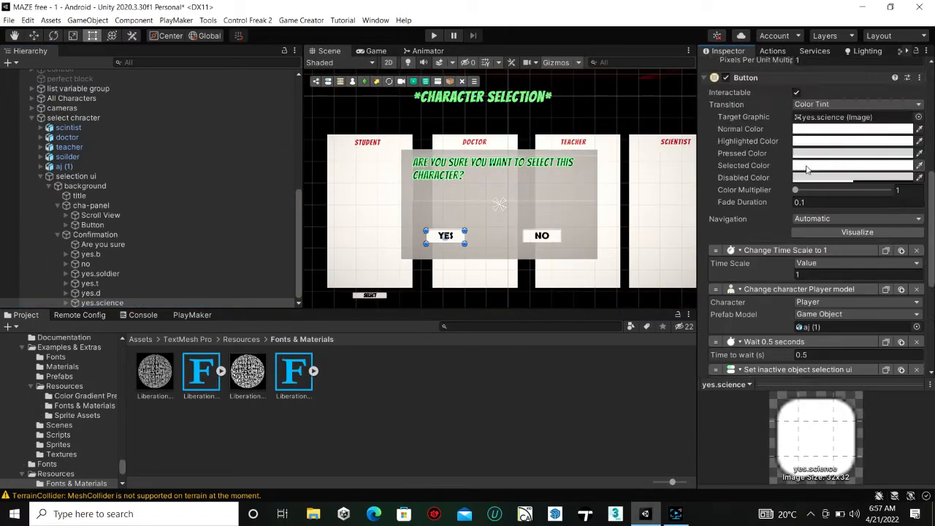
Step: Assign scintist, doctor, teacher and soilder as the Prefab Model in the Change character actions of yes.science, yes.d, yes.t and yes.soldier
{"action": "scroll", "coordinate": [808, 168], "scroll_direction": "down", "scroll_amount": 3}
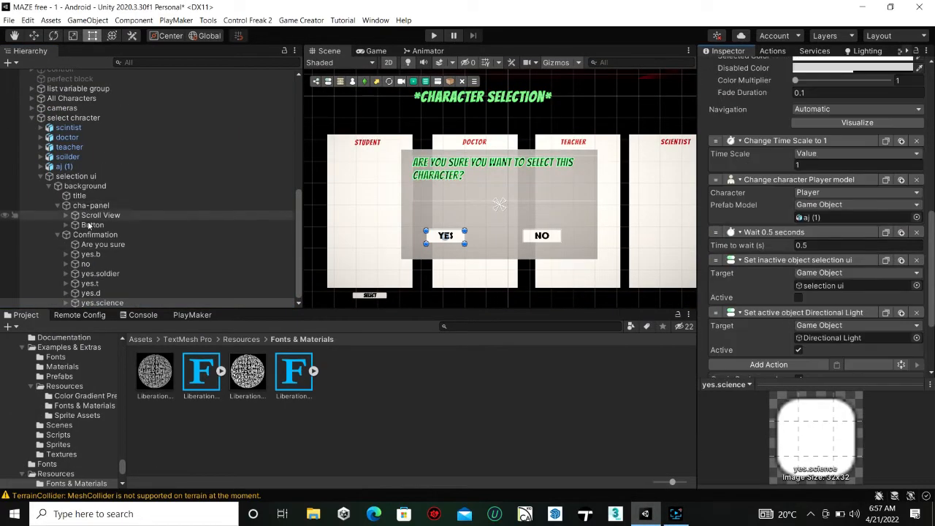
{"action": "left_click_drag", "start_coordinate": [68, 127], "coordinate": [821, 217]}
{"action": "left_click", "coordinate": [91, 293]}
{"action": "left_click_drag", "start_coordinate": [68, 137], "coordinate": [817, 216]}
{"action": "left_click", "coordinate": [156, 284]}
{"action": "left_click_drag", "start_coordinate": [121, 147], "coordinate": [831, 220]}
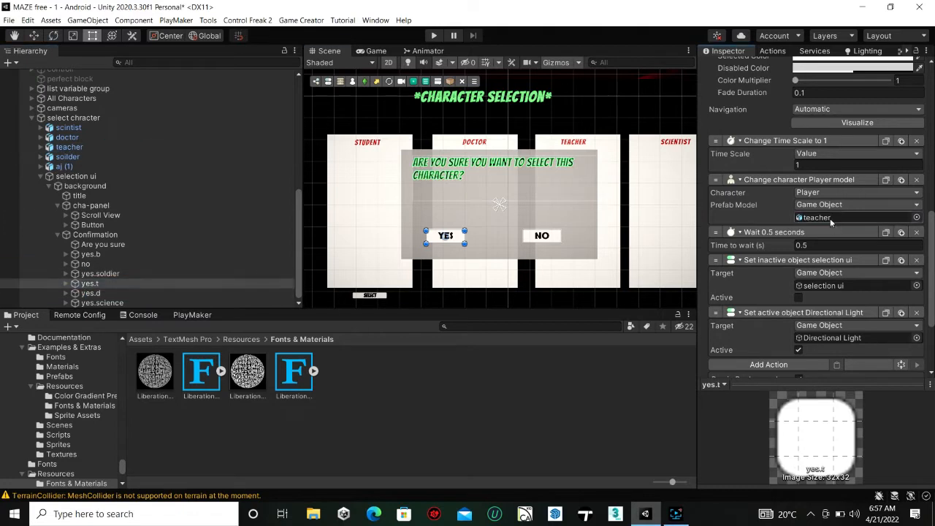
{"action": "left_click", "coordinate": [130, 275]}
{"action": "left_click_drag", "start_coordinate": [117, 157], "coordinate": [818, 218]}
{"action": "left_click", "coordinate": [148, 253]}
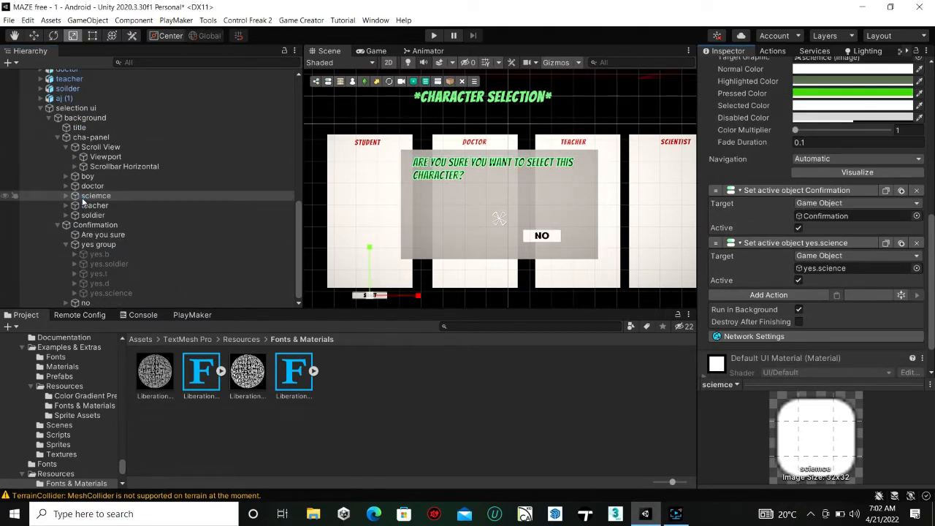
Step: Set yes.soldier as the target of the second Set Active action on the soldier button under cha-panel
{"action": "left_click", "coordinate": [89, 205]}
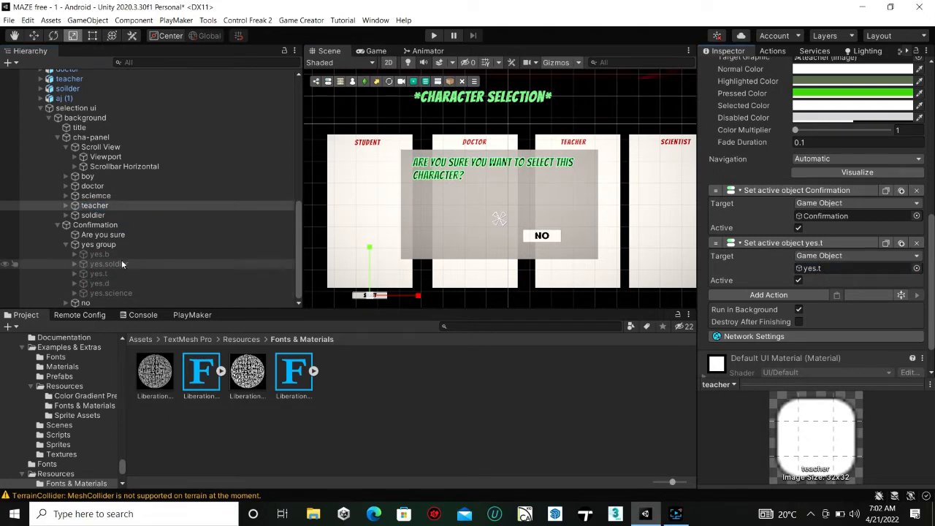
{"action": "key", "text": "Down"}
{"action": "left_click_drag", "start_coordinate": [109, 264], "coordinate": [799, 278]}
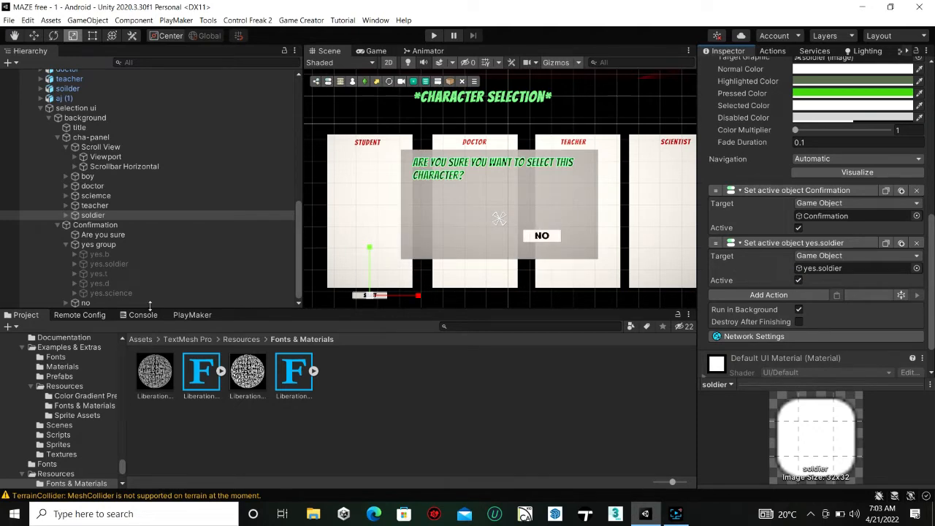
Step: Move the doctor SELECT button from below the STUDENT card to centred below the DOCTOR card
{"action": "left_click", "coordinate": [92, 187]}
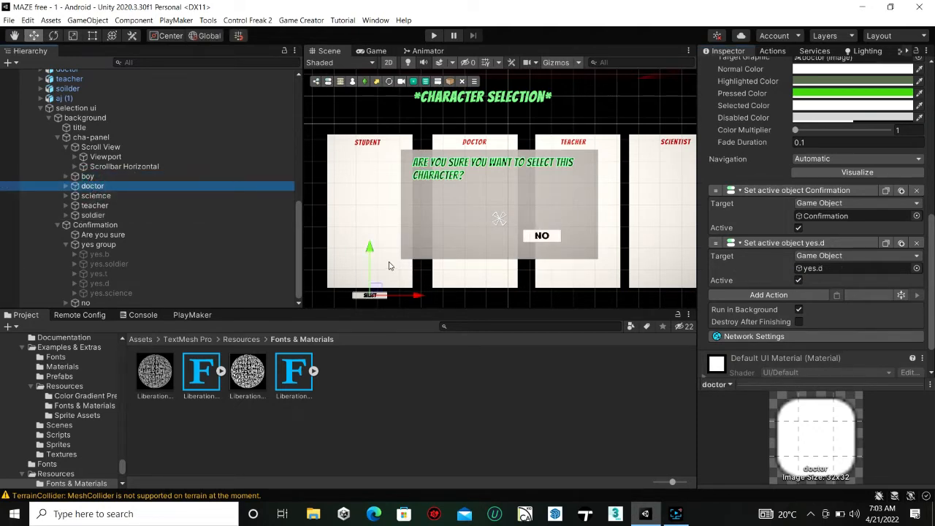
{"action": "left_click_drag", "start_coordinate": [418, 295], "coordinate": [426, 296]}
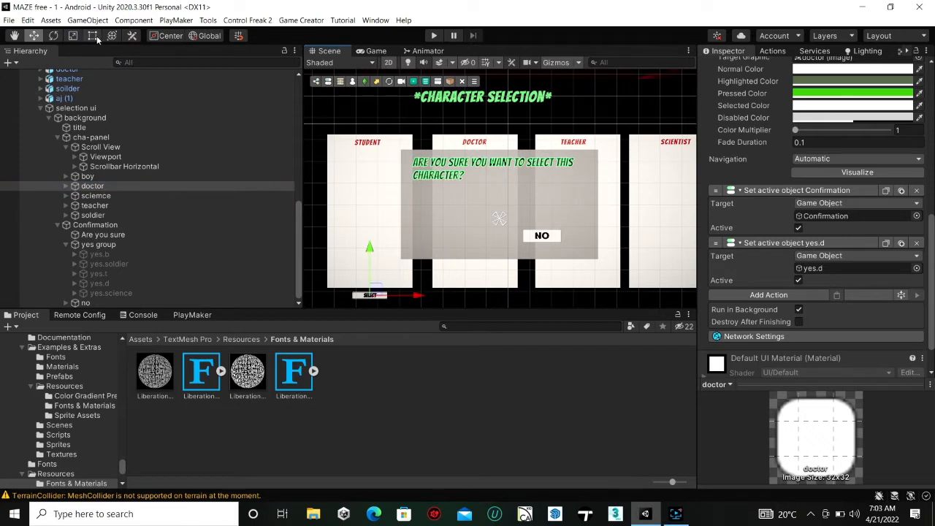
{"action": "scroll", "coordinate": [381, 299], "scroll_direction": "up", "scroll_amount": 3}
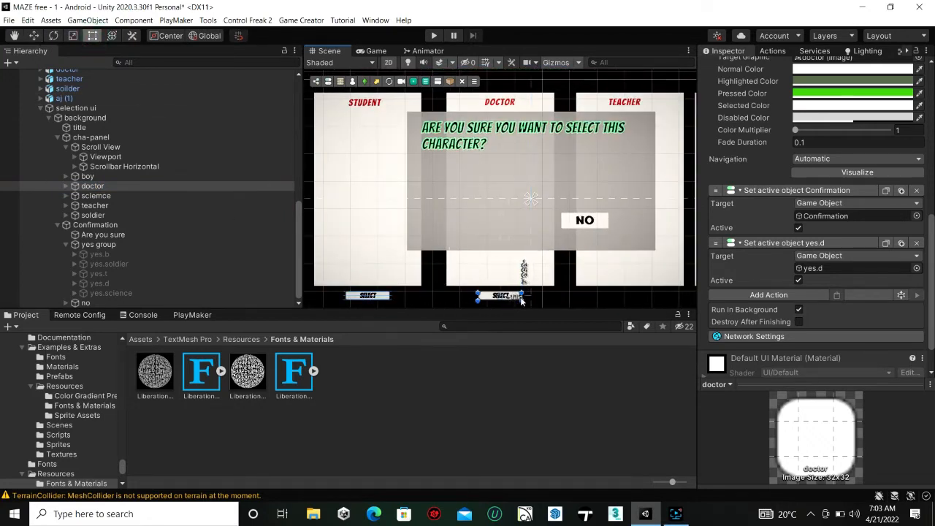
{"action": "scroll", "coordinate": [522, 300], "scroll_direction": "down", "scroll_amount": 2}
Step: Try to move the sciemce SELECT button sideways, and place the teacher SELECT button centred below the TEACHER card
{"action": "left_click", "coordinate": [95, 196]}
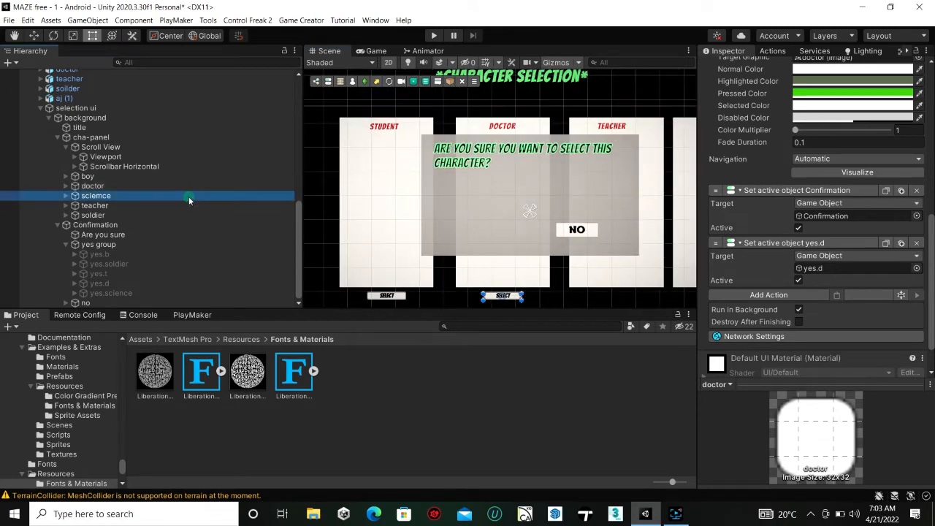
{"action": "left_click_drag", "start_coordinate": [400, 300], "coordinate": [422, 299]}
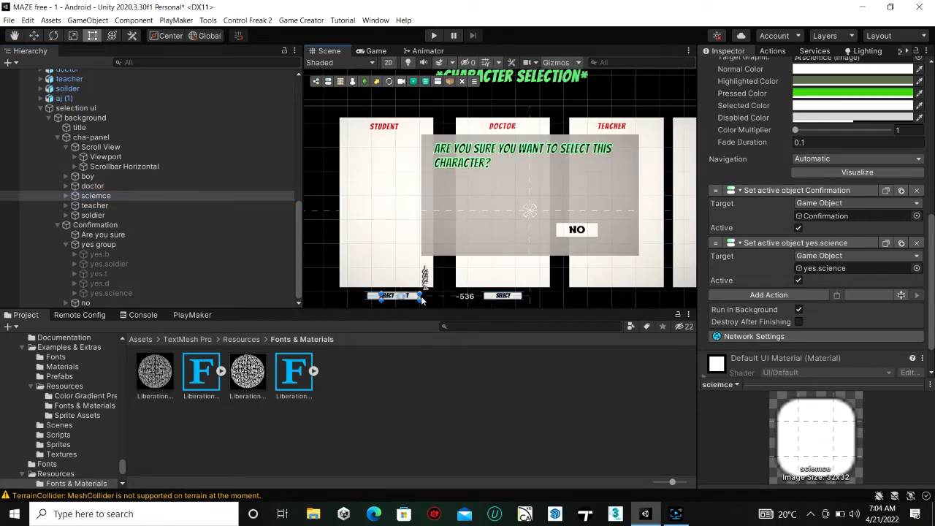
{"action": "left_click", "coordinate": [109, 205]}
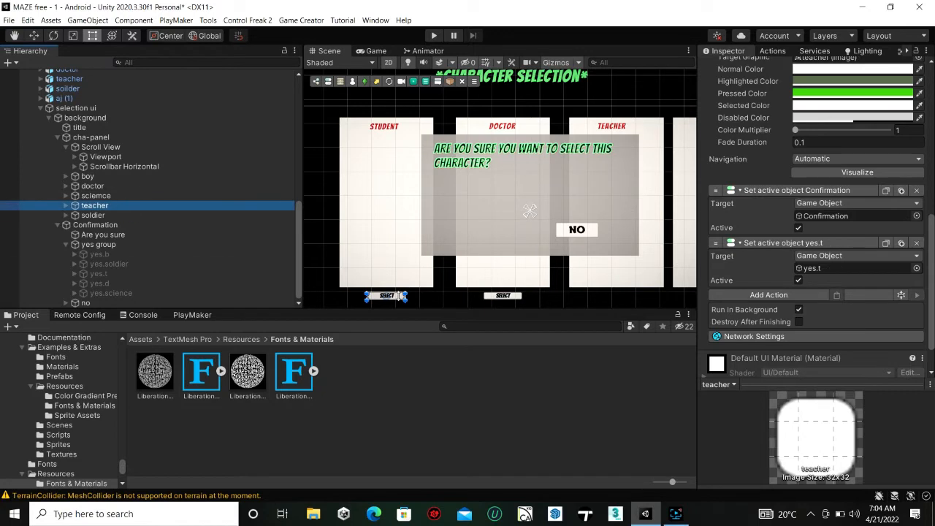
{"action": "left_click", "coordinate": [398, 301]}
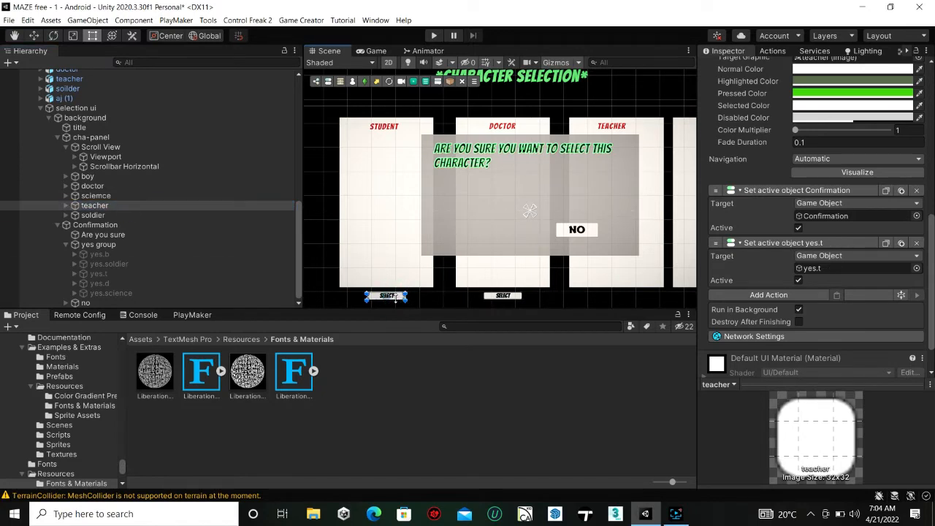
{"action": "scroll", "coordinate": [395, 298], "scroll_direction": "up", "scroll_amount": 1}
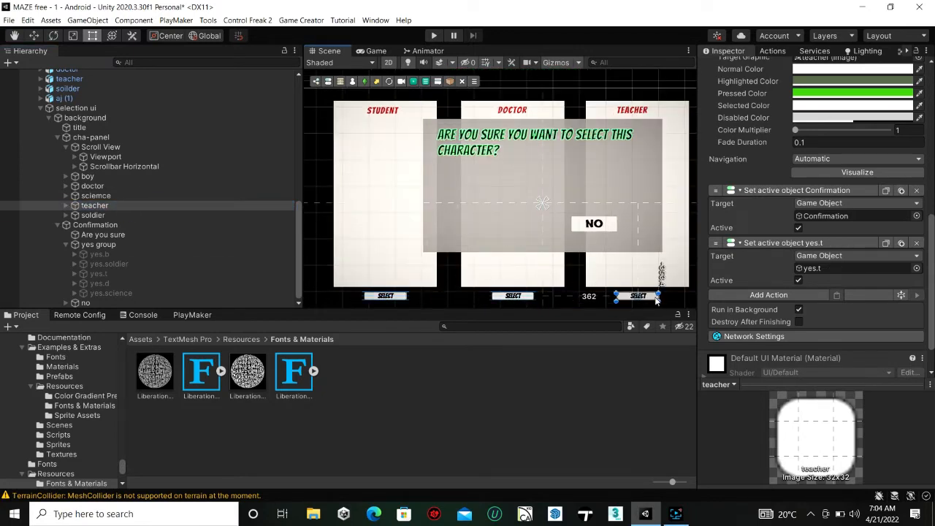
{"action": "middle_click_drag", "start_coordinate": [574, 302], "coordinate": [510, 294]}
{"action": "scroll", "coordinate": [509, 294], "scroll_direction": "down", "scroll_amount": 3}
Step: Place the sciemce SELECT button below the SCIENTIST card, level with the other SELECT buttons
{"action": "left_click", "coordinate": [83, 217]}
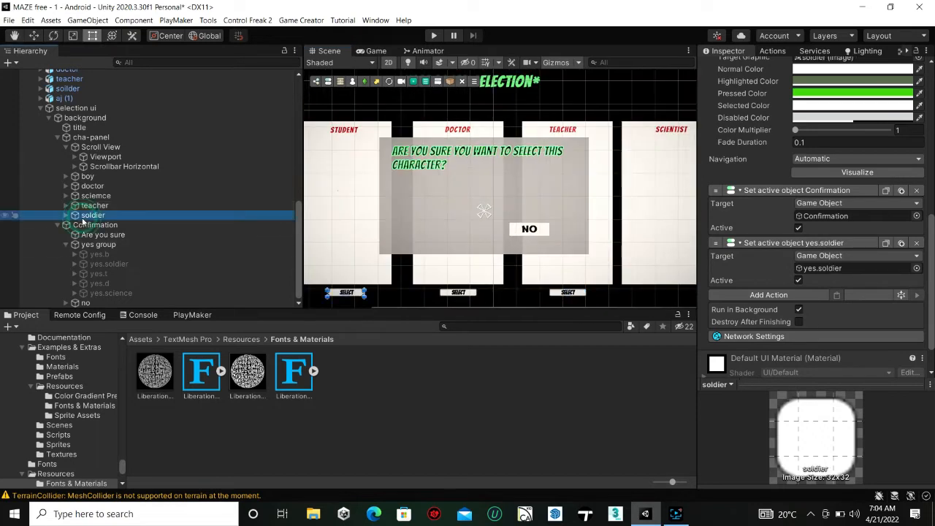
{"action": "left_click", "coordinate": [98, 198]}
{"action": "left_click_drag", "start_coordinate": [358, 294], "coordinate": [438, 300]}
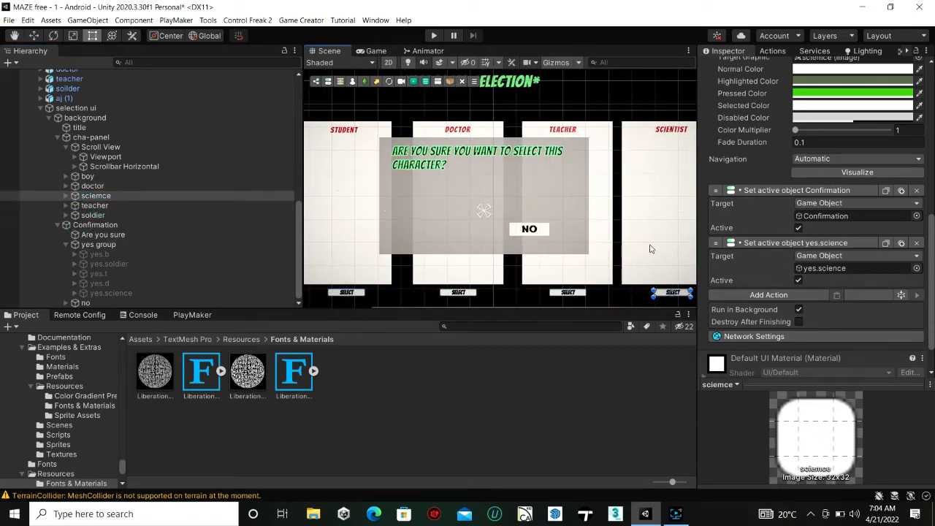
{"action": "scroll", "coordinate": [630, 246], "scroll_direction": "down", "scroll_amount": 3}
{"action": "middle_click_drag", "start_coordinate": [623, 244], "coordinate": [524, 240]}
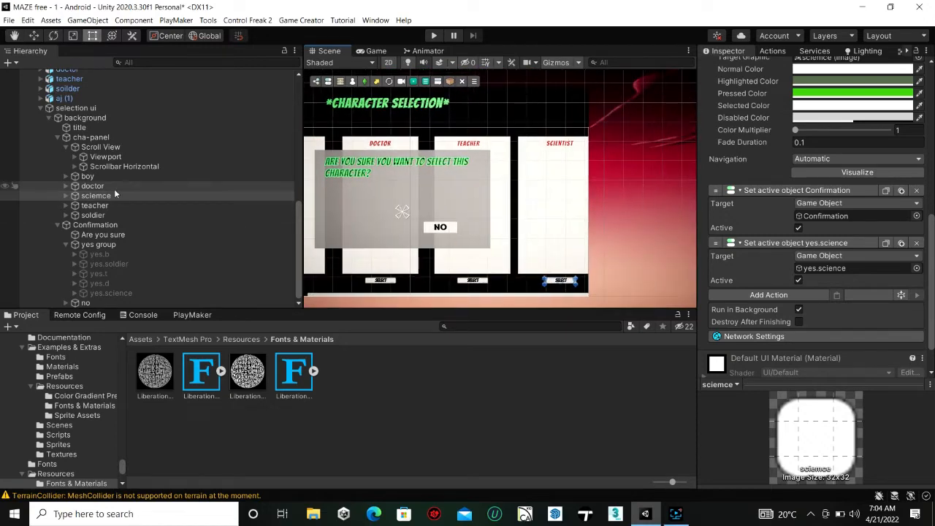
Step: Move the soldier SELECT button past the SCIENTIST card into the empty area beyond the panel, level with the other buttons
{"action": "left_click", "coordinate": [93, 215]}
{"action": "scroll", "coordinate": [329, 281], "scroll_direction": "up", "scroll_amount": 2}
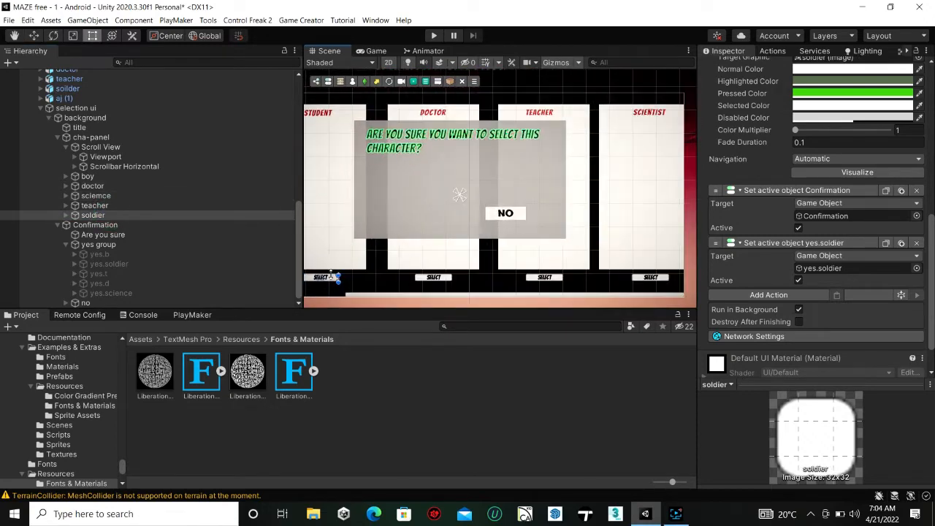
{"action": "scroll", "coordinate": [335, 277], "scroll_direction": "up", "scroll_amount": 2}
{"action": "left_click_drag", "start_coordinate": [329, 278], "coordinate": [633, 294]}
{"action": "middle_click_drag", "start_coordinate": [633, 294], "coordinate": [378, 290]}
{"action": "left_click_drag", "start_coordinate": [392, 279], "coordinate": [576, 280]}
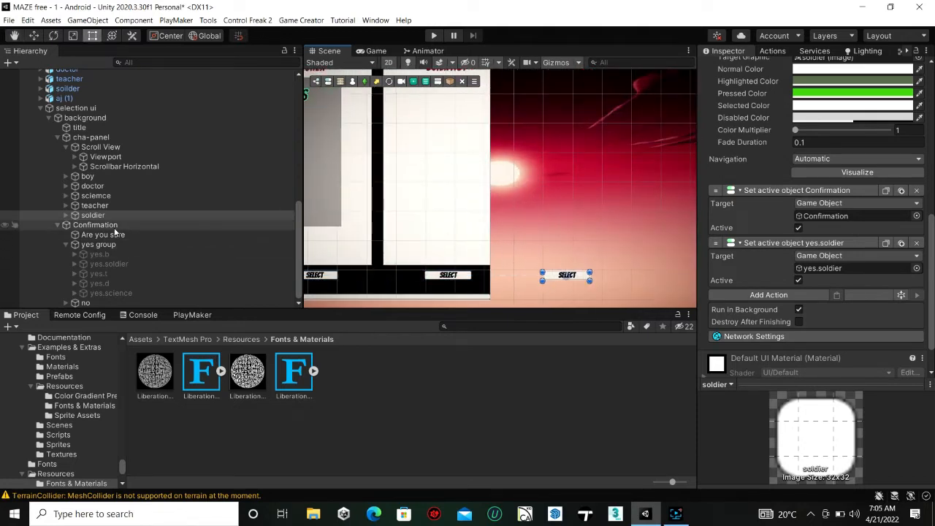
Step: Align the soldier SELECT button below the soldier raw image in Content, at Pos X about 1261
{"action": "left_click", "coordinate": [74, 156], "text": "alt"}
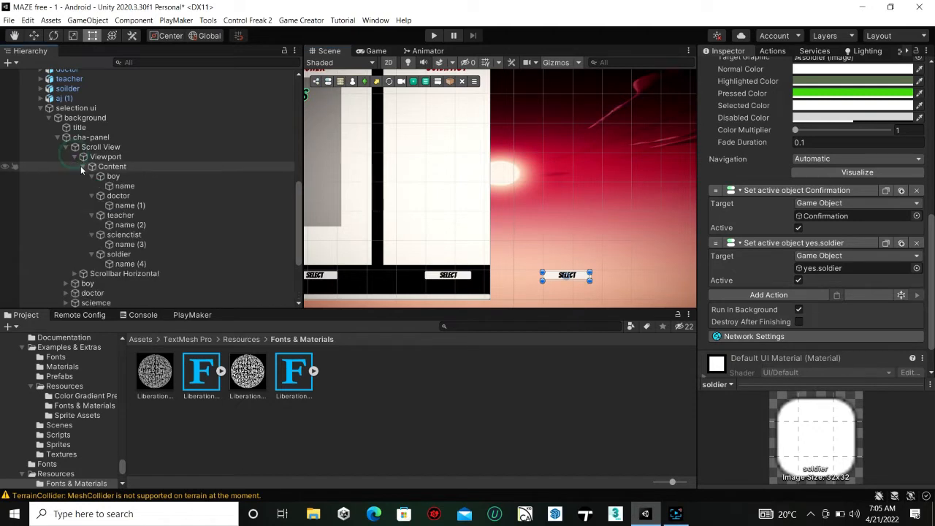
{"action": "left_click", "coordinate": [109, 254]}
{"action": "scroll", "coordinate": [95, 254], "scroll_direction": "down", "scroll_amount": 3}
{"action": "left_click", "coordinate": [95, 251]}
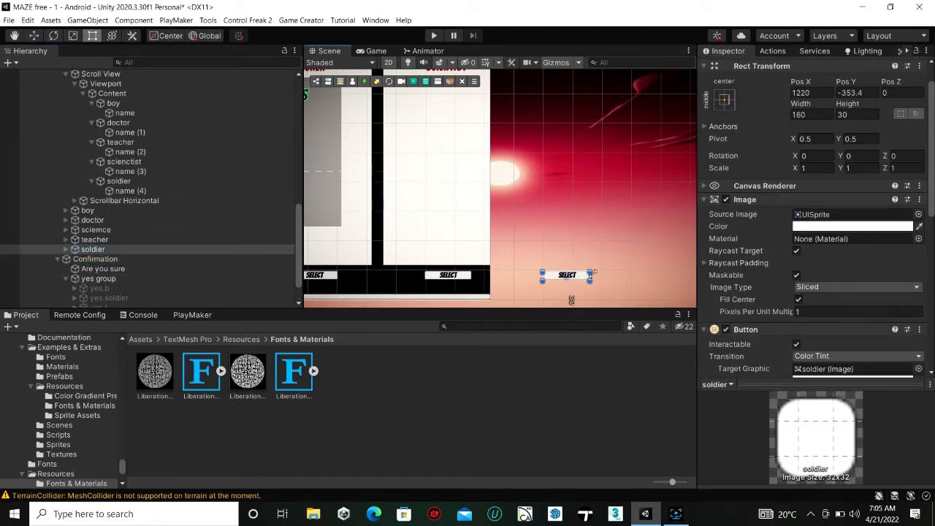
{"action": "left_click", "coordinate": [117, 181]}
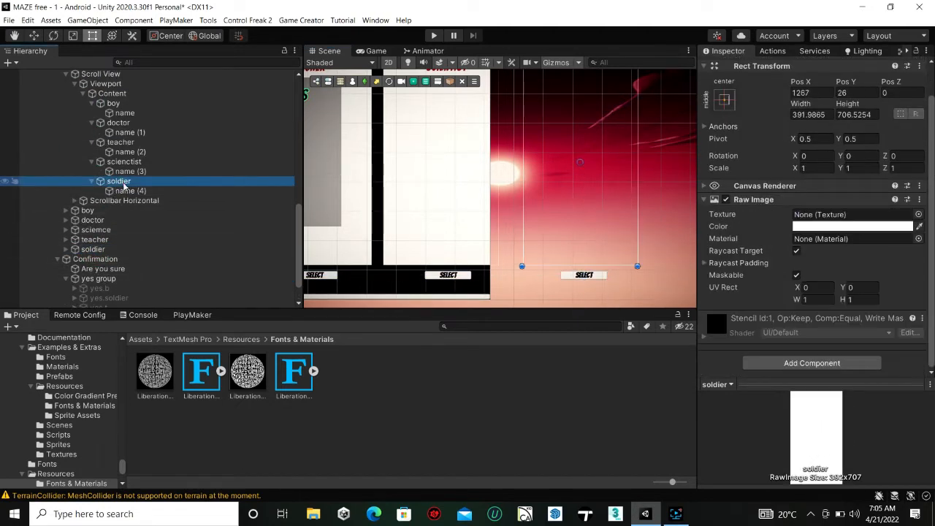
{"action": "left_click", "coordinate": [119, 249]}
{"action": "left_click", "coordinate": [596, 278]}
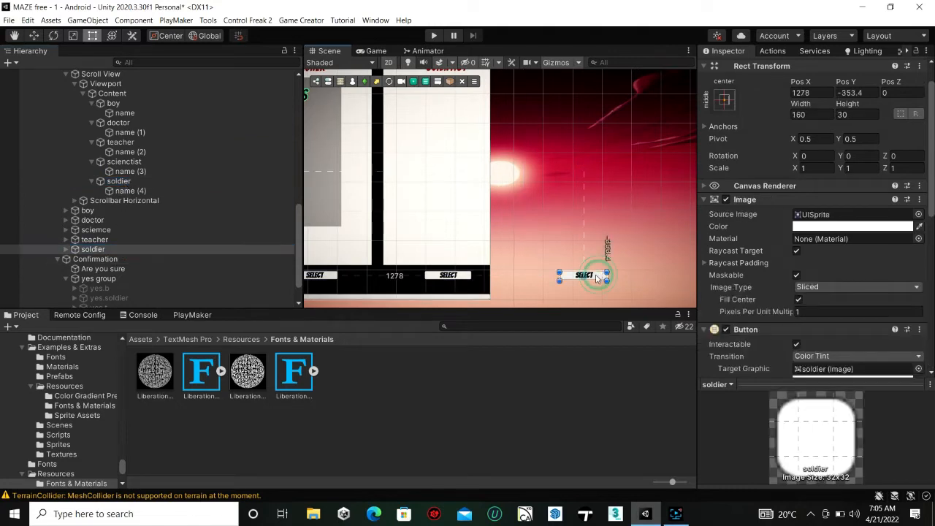
Step: Collapse cha-panel in the object tree and save the scene
{"action": "scroll", "coordinate": [61, 254], "scroll_direction": "up", "scroll_amount": 3}
{"action": "left_click", "coordinate": [57, 138]}
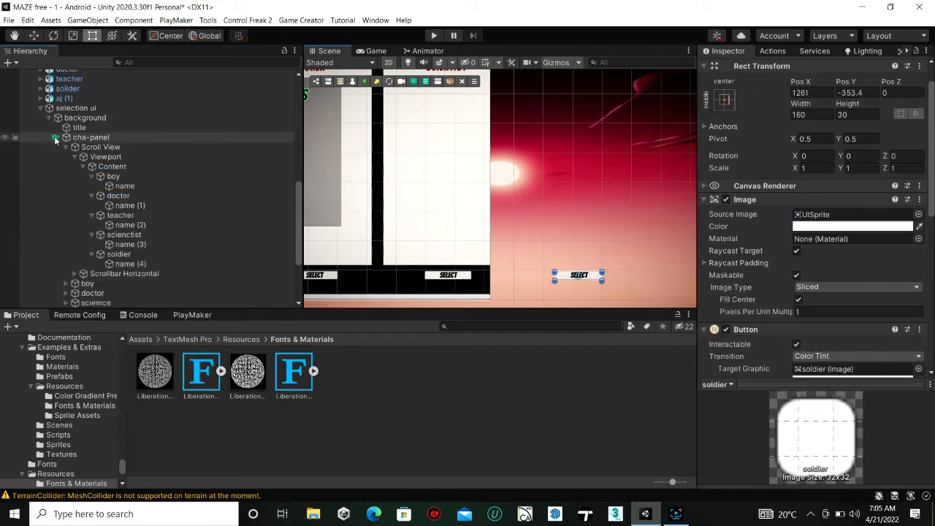
{"action": "key", "text": "ctrl+s"}
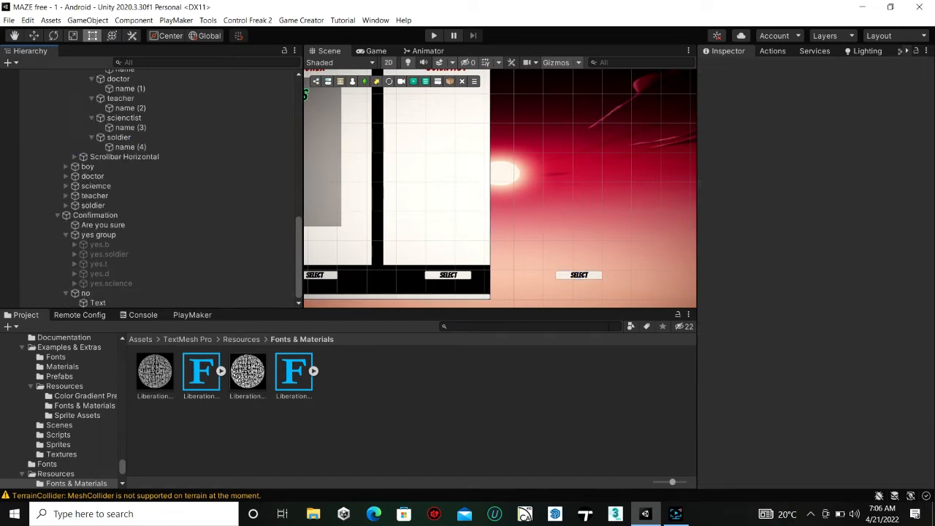
Step: Run the scene to check the character selection screen at startup, and stop play mode
{"action": "middle_click_drag", "start_coordinate": [450, 260], "coordinate": [570, 259]}
{"action": "scroll", "coordinate": [570, 259], "scroll_direction": "down", "scroll_amount": 5}
{"action": "middle_click_drag", "start_coordinate": [501, 268], "coordinate": [570, 281]}
{"action": "scroll", "coordinate": [51, 265], "scroll_direction": "up", "scroll_amount": 5}
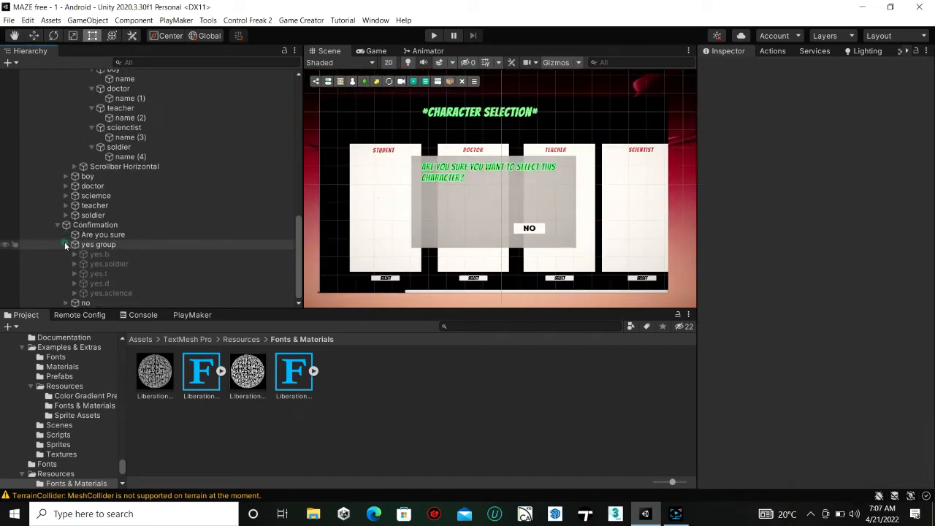
{"action": "scroll", "coordinate": [53, 108], "scroll_direction": "up", "scroll_amount": 10}
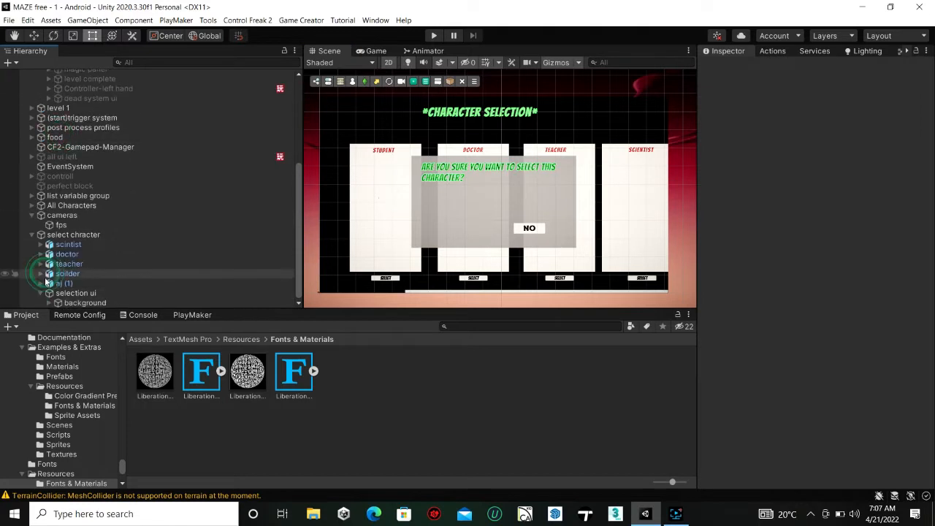
{"action": "scroll", "coordinate": [64, 271], "scroll_direction": "up", "scroll_amount": 1}
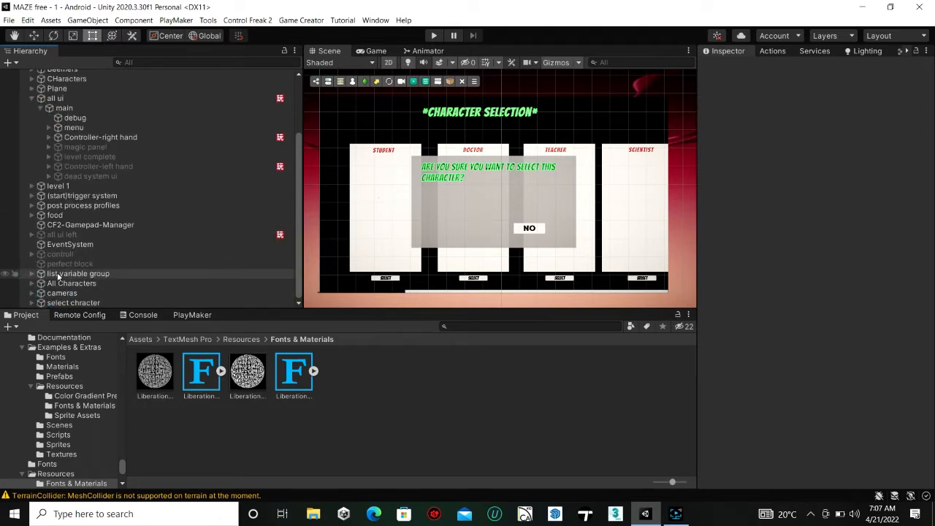
{"action": "left_click", "coordinate": [433, 35]}
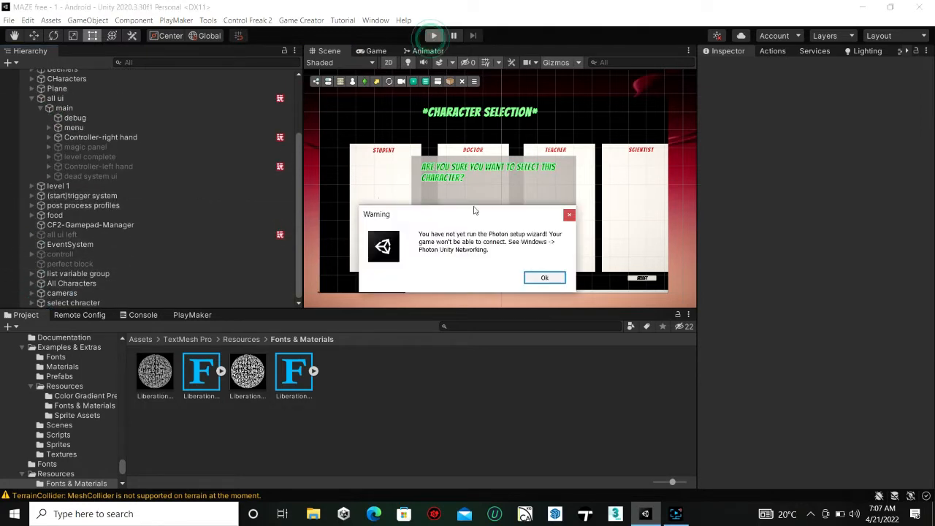
{"action": "left_click", "coordinate": [550, 280]}
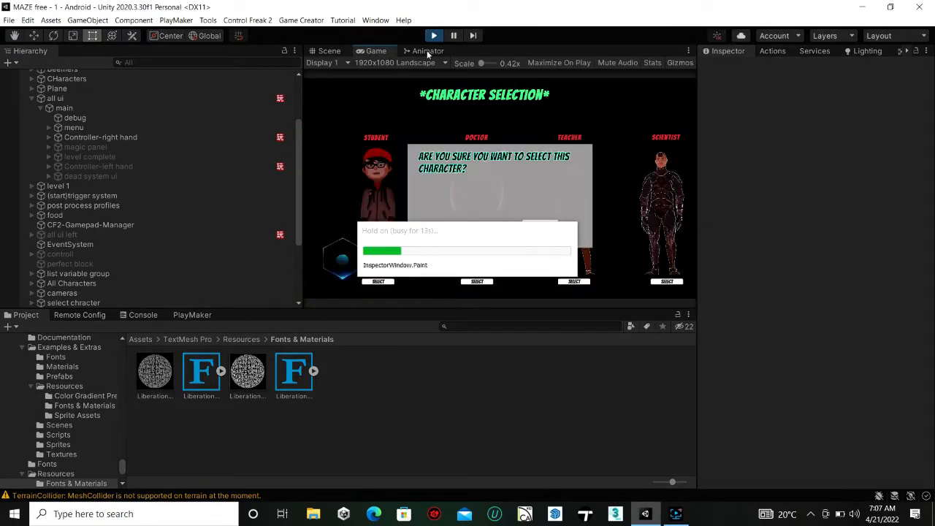
{"action": "left_click", "coordinate": [434, 35]}
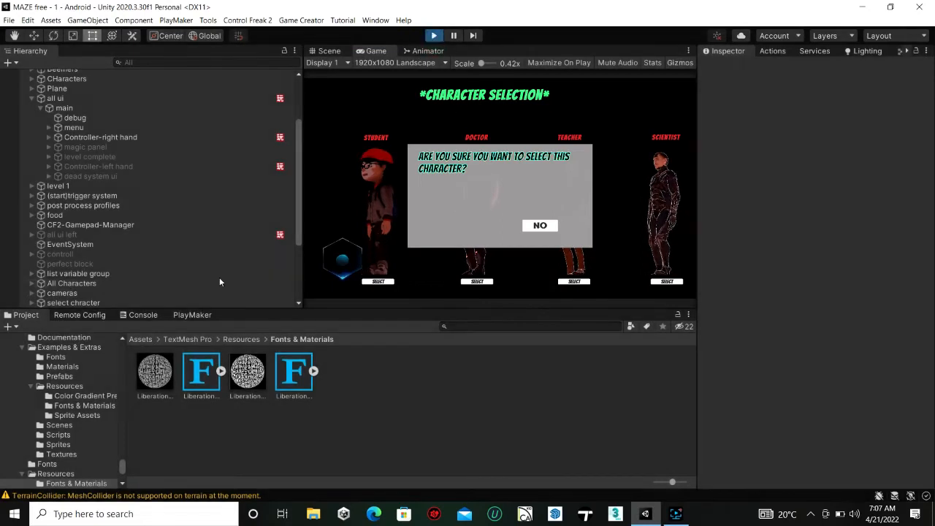
Step: Deactivate the Confirmation object under background in selection ui
{"action": "left_click", "coordinate": [33, 302]}
{"action": "scroll", "coordinate": [38, 303], "scroll_direction": "down", "scroll_amount": 2}
{"action": "left_click", "coordinate": [39, 302]}
{"action": "scroll", "coordinate": [42, 303], "scroll_direction": "down", "scroll_amount": 1}
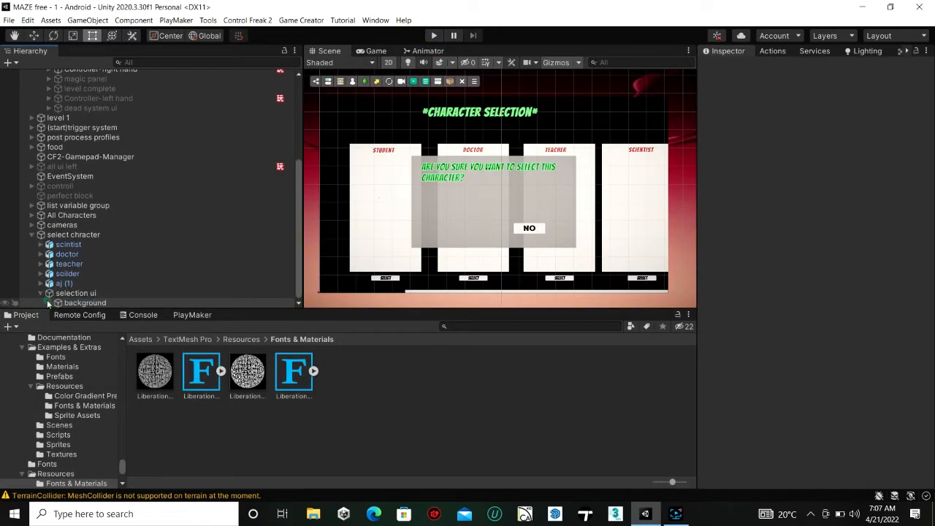
{"action": "left_click", "coordinate": [48, 303]}
{"action": "scroll", "coordinate": [51, 302], "scroll_direction": "down", "scroll_amount": 1}
{"action": "left_click", "coordinate": [71, 304]}
{"action": "left_click", "coordinate": [728, 68]}
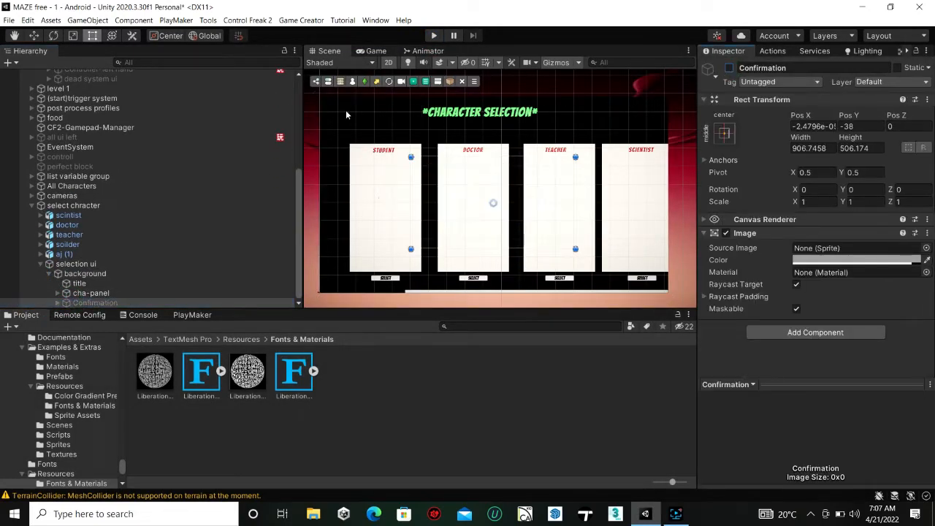
Step: Play-test the DOCTOR SELECT button, answer NO in the confirmation dialog, and stop play mode
{"action": "left_click", "coordinate": [433, 35]}
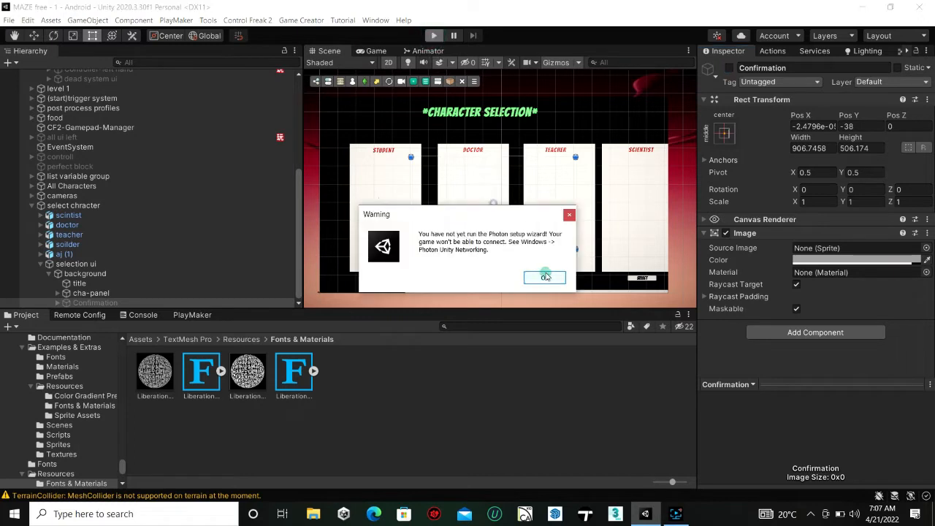
{"action": "left_click", "coordinate": [543, 274]}
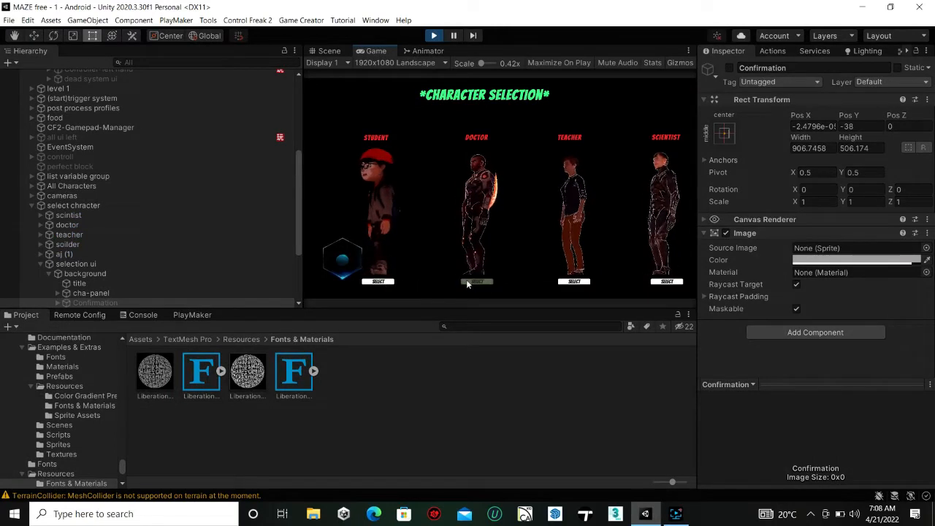
{"action": "left_click", "coordinate": [470, 282]}
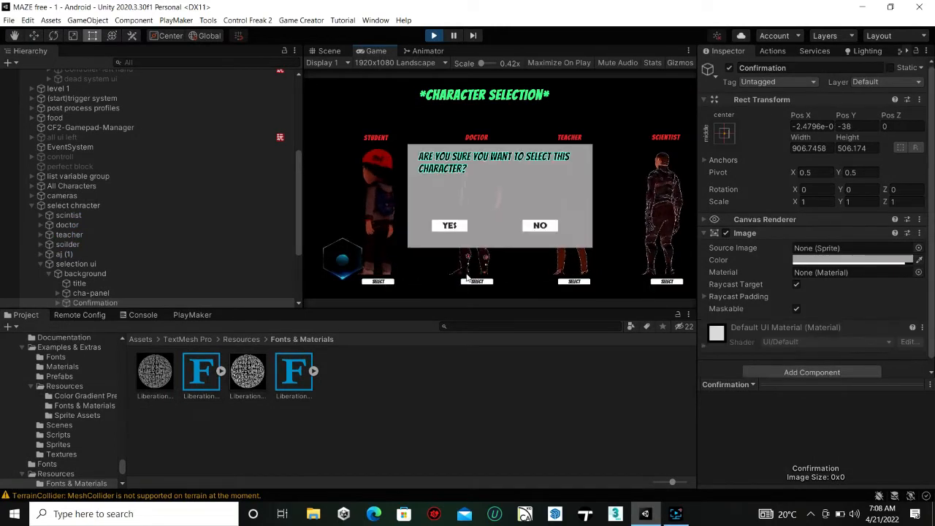
{"action": "left_click", "coordinate": [540, 226]}
{"action": "left_click", "coordinate": [434, 36]}
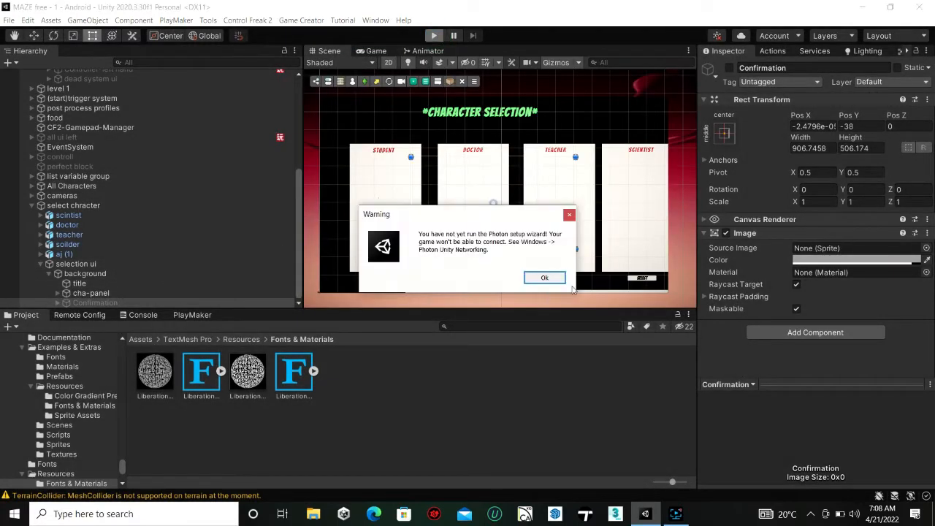
Step: Play-test the STUDENT SELECT button, confirm with YES, look at the player model in the game, and stop play mode
{"action": "left_click", "coordinate": [563, 277]}
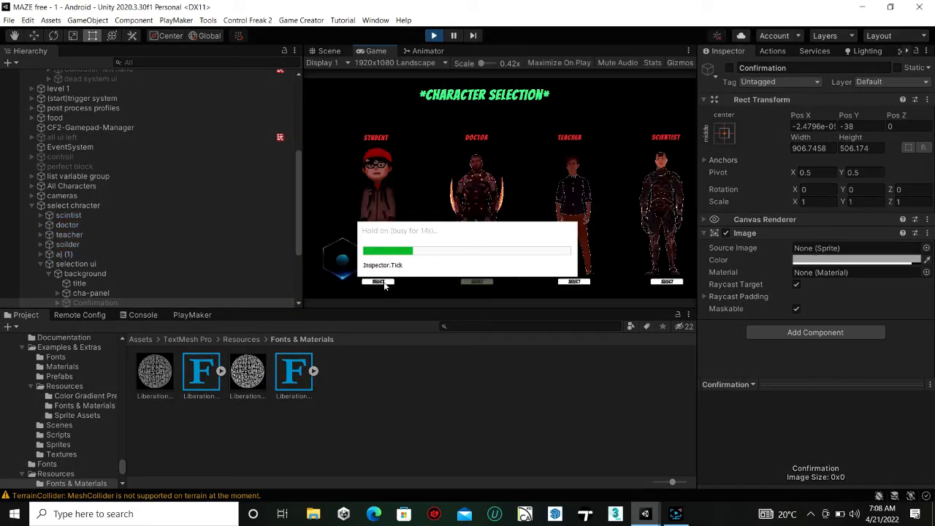
{"action": "left_click", "coordinate": [378, 282]}
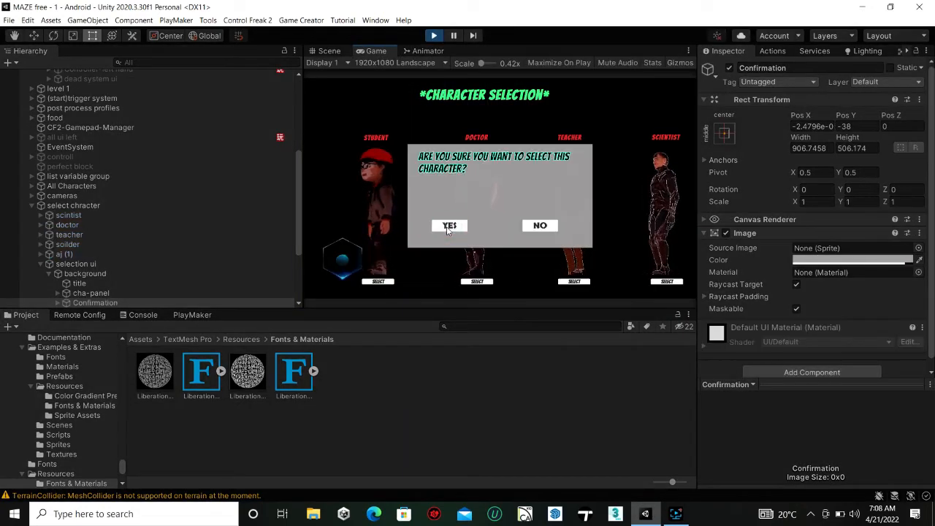
{"action": "left_click", "coordinate": [445, 223]}
{"action": "left_click_drag", "start_coordinate": [409, 285], "coordinate": [436, 338]}
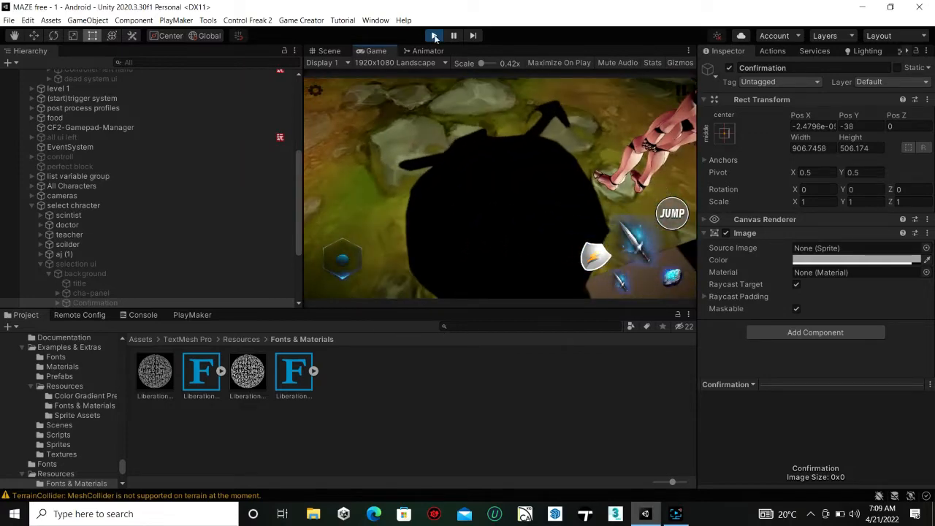
{"action": "left_click", "coordinate": [436, 38]}
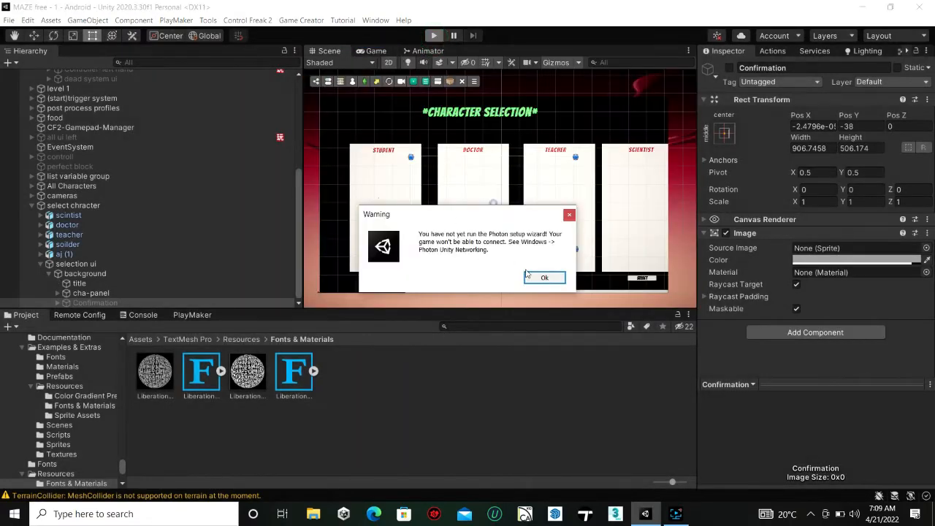
Step: Play-test the DOCTOR character by confirming with YES, walking forward and attacking with the weapon, and stop play mode
{"action": "left_click", "coordinate": [530, 278]}
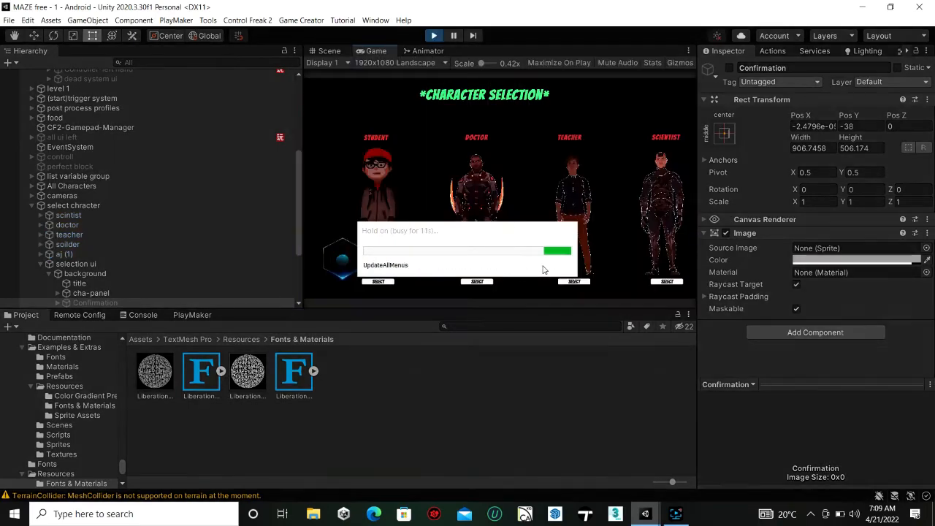
{"action": "left_click", "coordinate": [489, 282]}
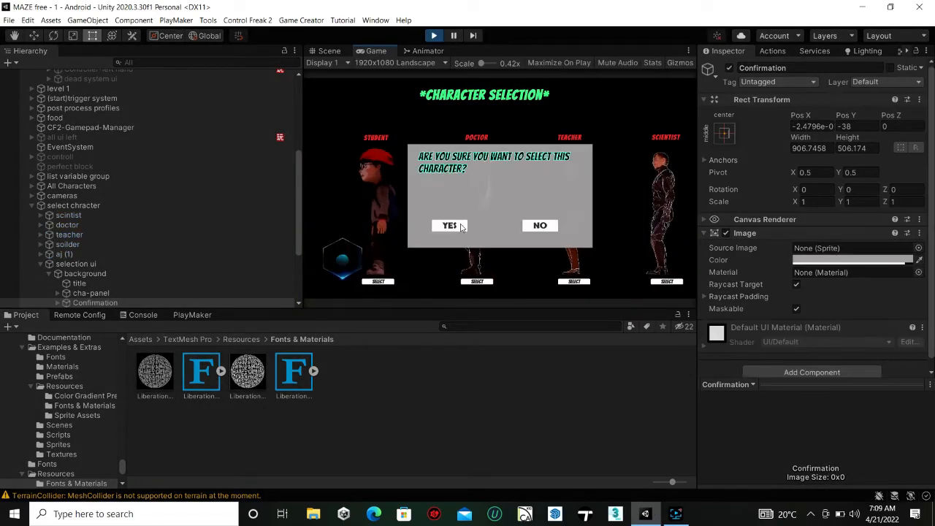
{"action": "left_click", "coordinate": [461, 228]}
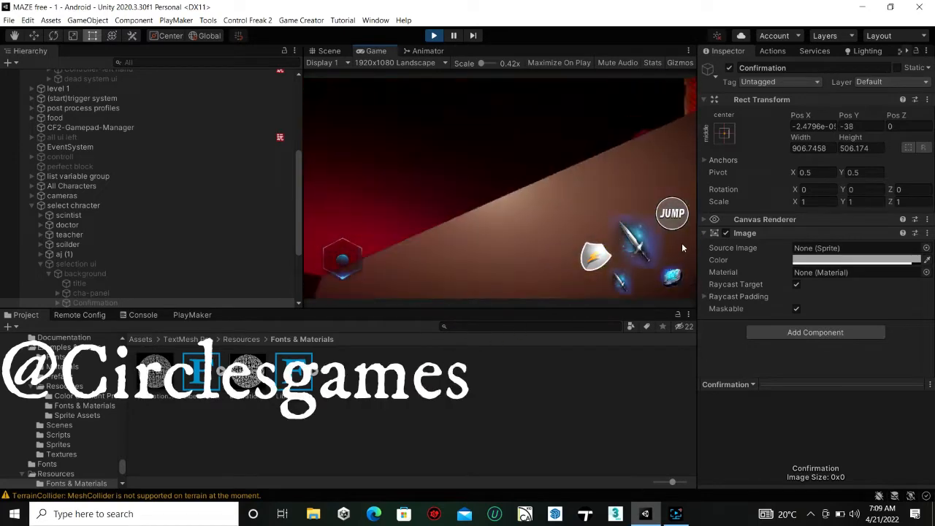
{"action": "left_click_drag", "start_coordinate": [343, 257], "coordinate": [345, 198]}
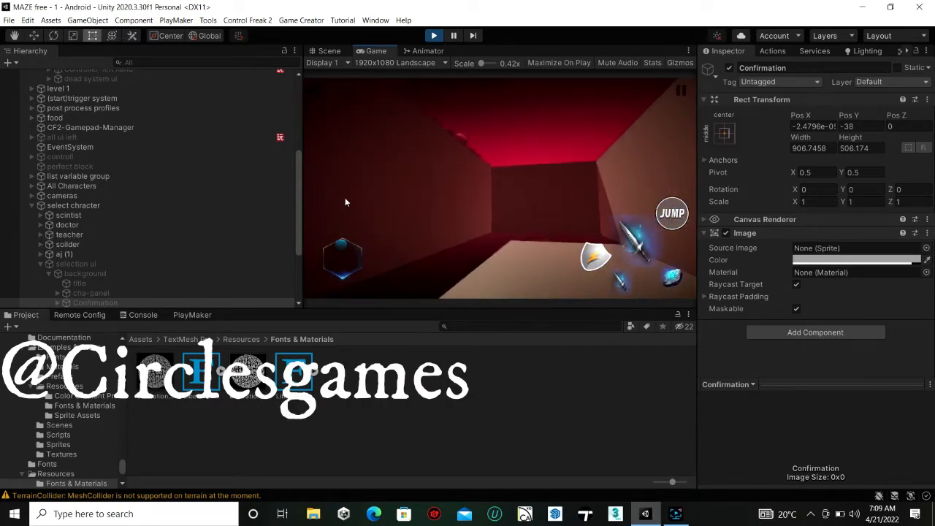
{"action": "left_click", "coordinate": [620, 282]}
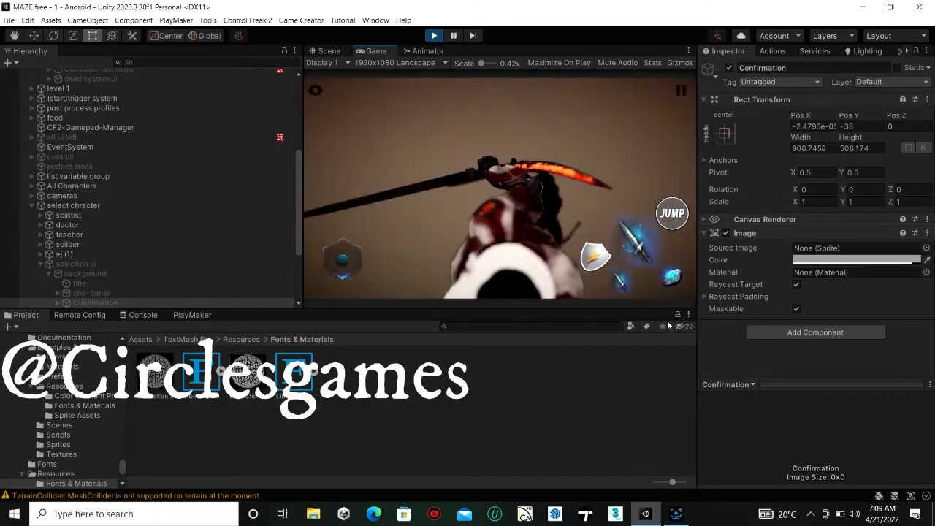
{"action": "left_click", "coordinate": [633, 249]}
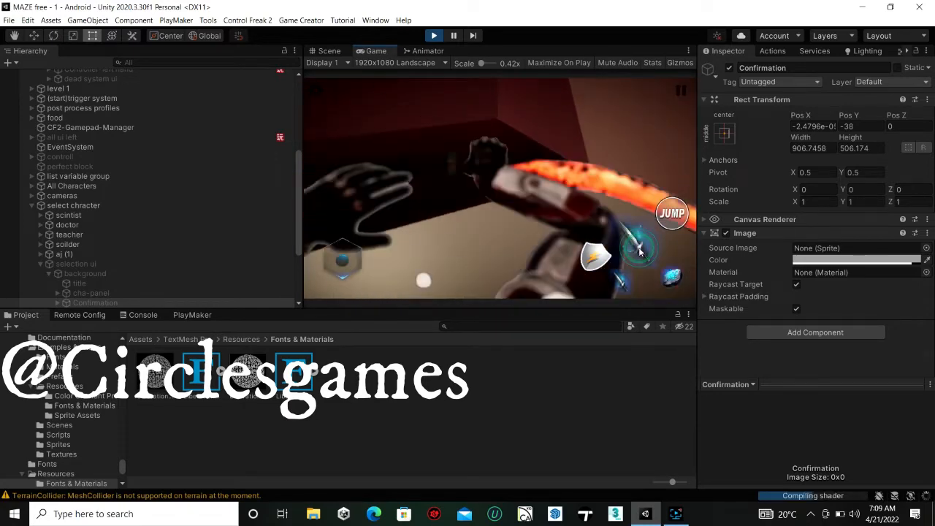
{"action": "left_click", "coordinate": [435, 36]}
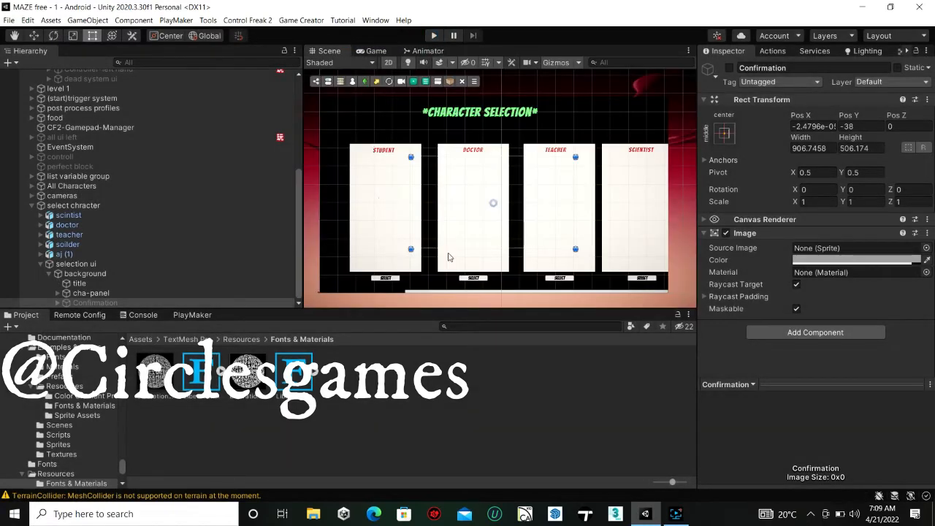
Step: Reposition the boy and doctor SELECT buttons below the STUDENT and DOCTOR cards, level with each other
{"action": "left_click", "coordinate": [381, 268]}
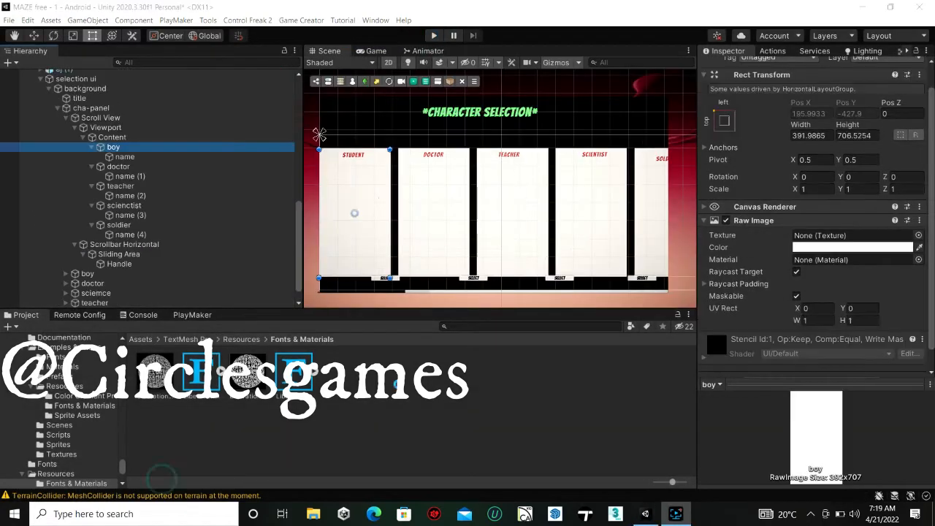
{"action": "left_click", "coordinate": [385, 277]}
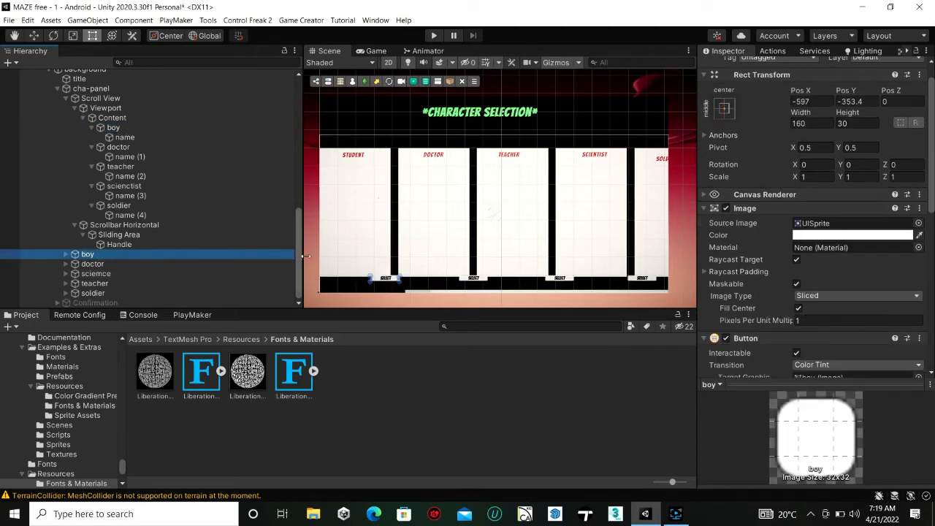
{"action": "scroll", "coordinate": [377, 280], "scroll_direction": "up", "scroll_amount": 1}
{"action": "scroll", "coordinate": [369, 279], "scroll_direction": "up", "scroll_amount": 2}
{"action": "left_click_drag", "start_coordinate": [404, 281], "coordinate": [373, 287]}
{"action": "left_click", "coordinate": [92, 264]}
{"action": "left_click_drag", "start_coordinate": [551, 279], "coordinate": [523, 285]}
Step: Move the teacher SELECT button below the TEACHER card at Pos Y -372, level with the doctor button
{"action": "middle_click_drag", "start_coordinate": [562, 277], "coordinate": [484, 279]}
{"action": "left_click", "coordinate": [143, 275]}
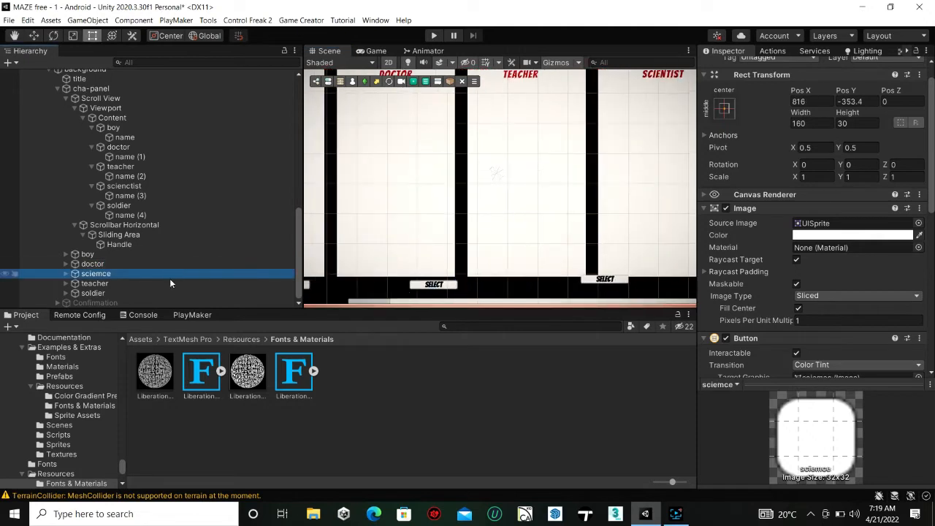
{"action": "left_click", "coordinate": [170, 282]}
{"action": "left_click_drag", "start_coordinate": [613, 280], "coordinate": [605, 287]}
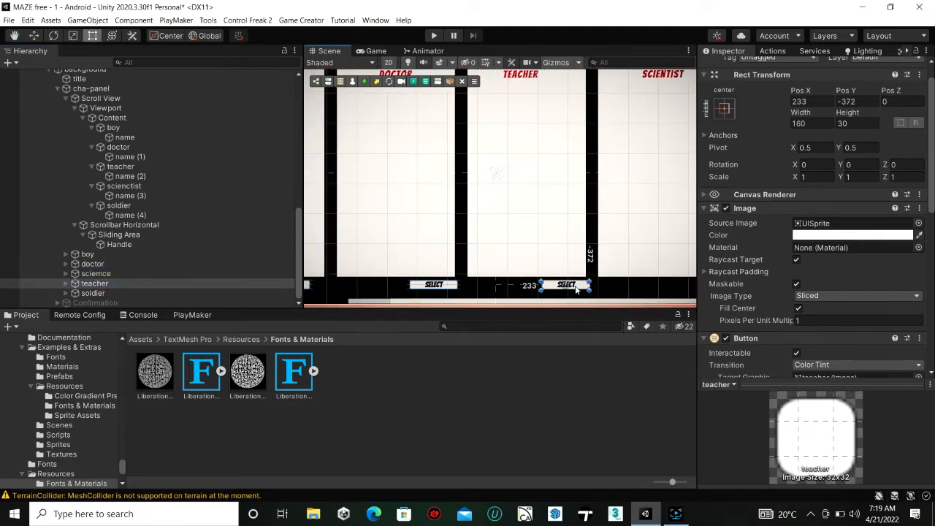
Step: Move the sciemce SELECT button below the SCIENTIST card, level with the teacher button
{"action": "middle_click_drag", "start_coordinate": [621, 276], "coordinate": [448, 278]}
{"action": "left_click", "coordinate": [96, 273]}
{"action": "left_click", "coordinate": [565, 285]}
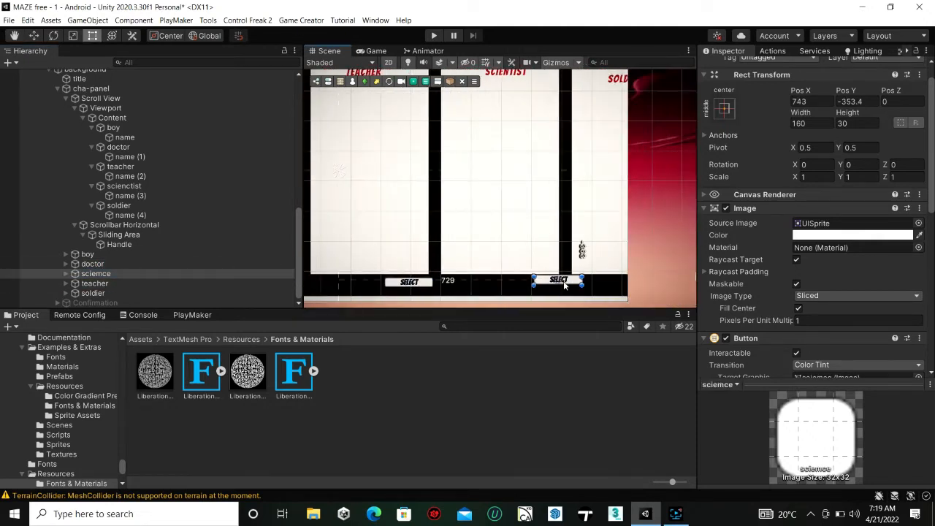
Step: Move the soldier SELECT button to about Pos X 1081, Pos Y -372, level with the other buttons
{"action": "left_click", "coordinate": [212, 294]}
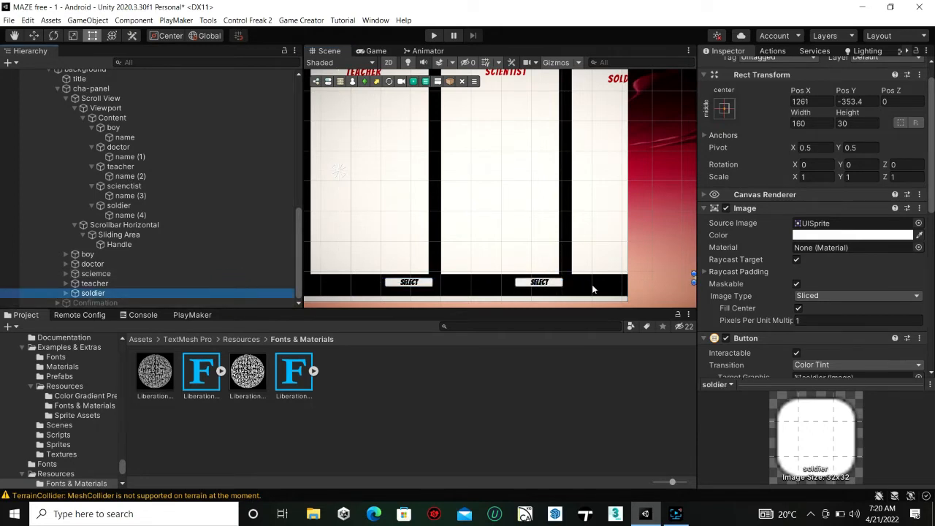
{"action": "middle_click_drag", "start_coordinate": [592, 285], "coordinate": [508, 288]}
{"action": "left_click_drag", "start_coordinate": [649, 285], "coordinate": [590, 291]}
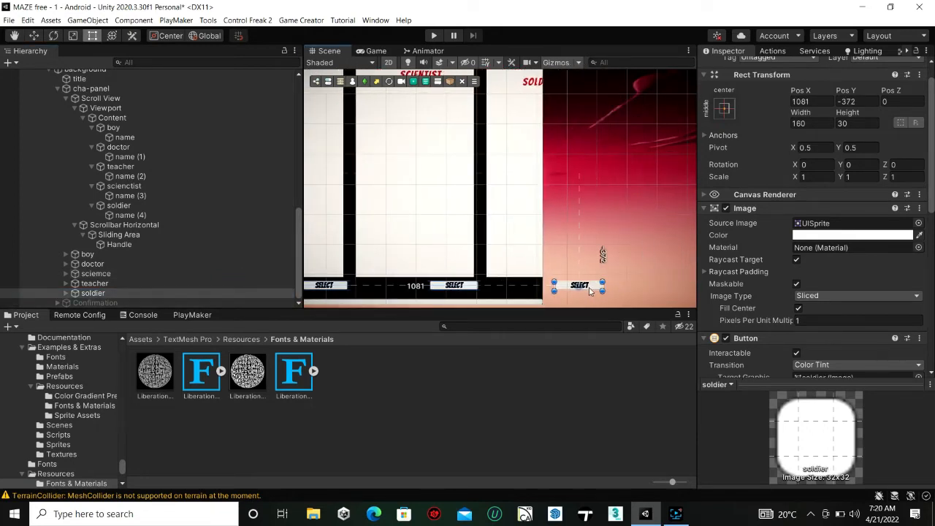
{"action": "left_click", "coordinate": [590, 290]}
{"action": "scroll", "coordinate": [577, 281], "scroll_direction": "down", "scroll_amount": 5}
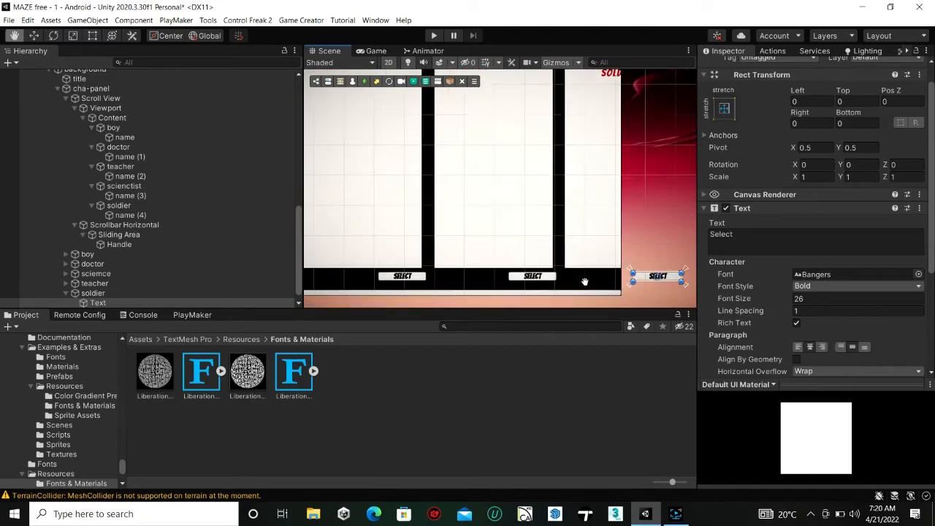
Step: Set the Scroll View's horizontal scrollbar visibility to Auto Hide And Expand Viewport
{"action": "left_click", "coordinate": [110, 109]}
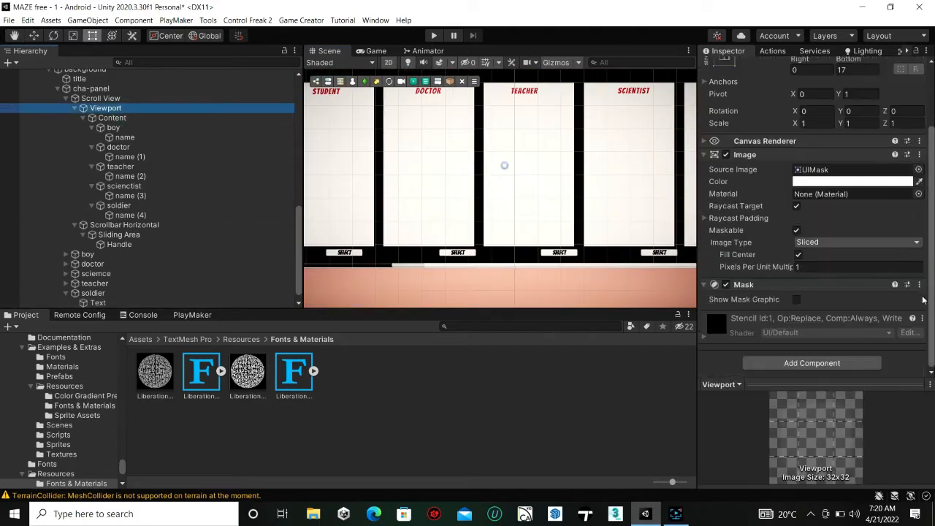
{"action": "left_click", "coordinate": [156, 98]}
{"action": "left_click", "coordinate": [820, 222]}
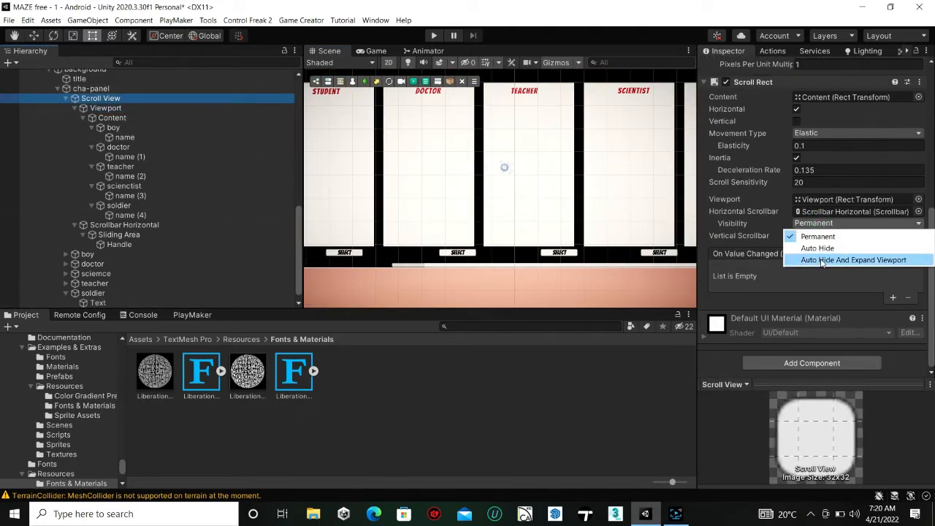
{"action": "left_click", "coordinate": [806, 259]}
{"action": "key", "text": "f"}
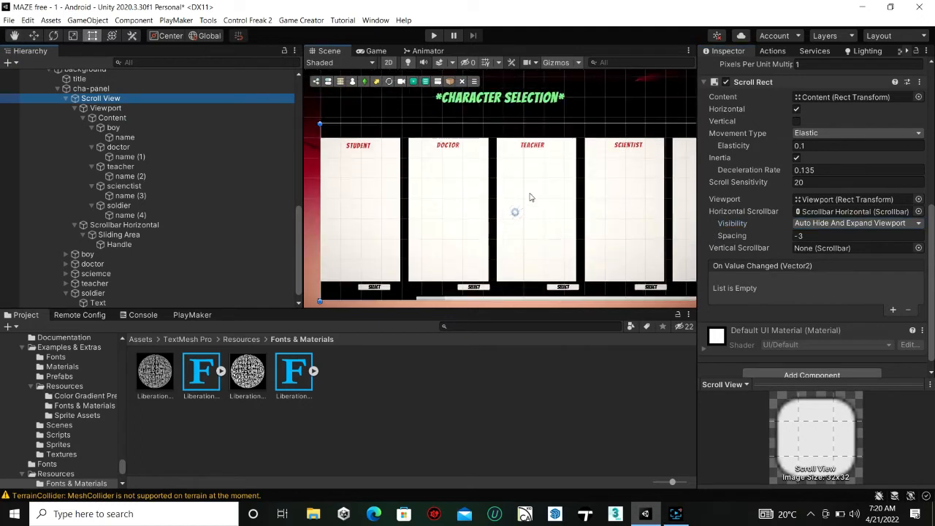
Step: Run the scene, test swiping the character list sideways, and stop play mode
{"action": "left_click", "coordinate": [434, 35]}
{"action": "left_click", "coordinate": [538, 277]}
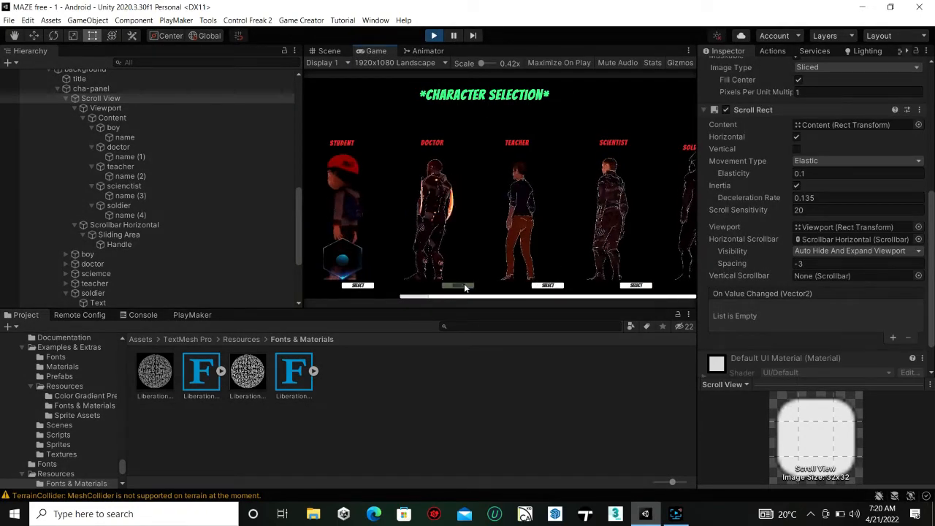
{"action": "left_click_drag", "start_coordinate": [476, 222], "coordinate": [408, 253]}
{"action": "left_click", "coordinate": [434, 35]}
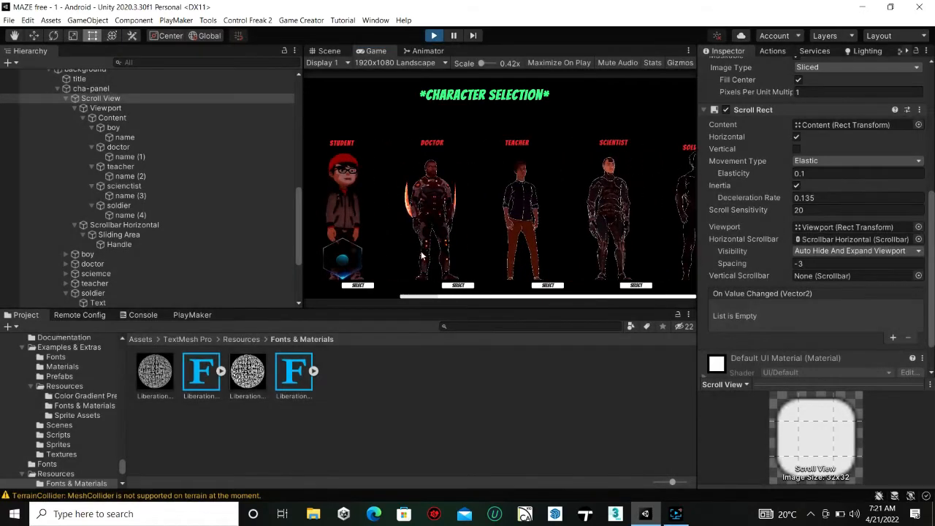
Step: Try to stretch the horizontal scrollbar's Handle further toward the student card, and undo the change
{"action": "left_click", "coordinate": [117, 235]}
{"action": "left_click", "coordinate": [119, 244]}
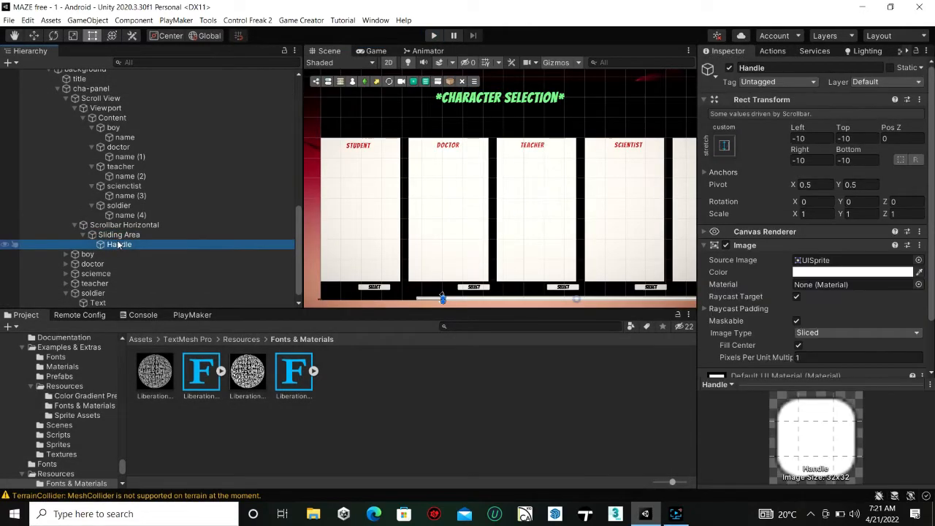
{"action": "left_click", "coordinate": [117, 236]}
{"action": "scroll", "coordinate": [424, 289], "scroll_direction": "up", "scroll_amount": 6}
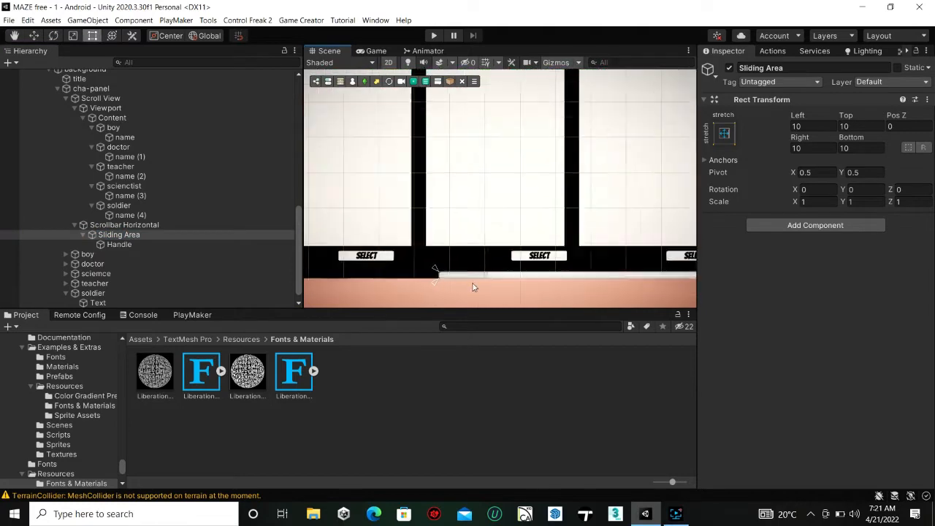
{"action": "left_click_drag", "start_coordinate": [432, 271], "coordinate": [275, 273]}
{"action": "left_click", "coordinate": [224, 245]}
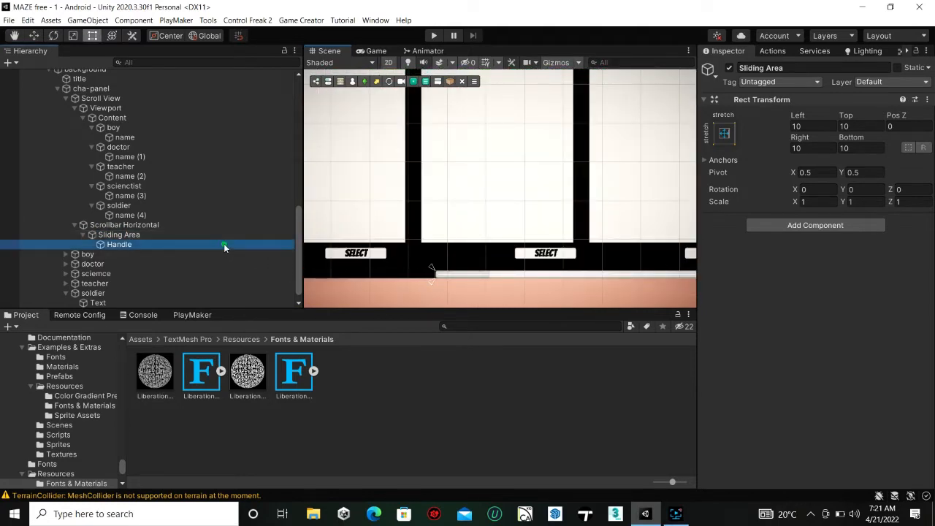
{"action": "left_click_drag", "start_coordinate": [473, 276], "coordinate": [382, 275]}
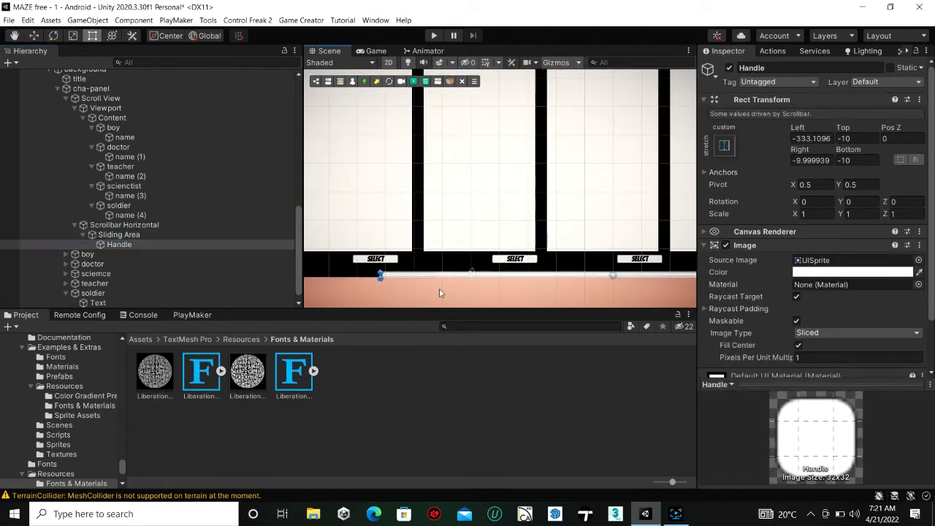
{"action": "key", "text": "ctrl+z"}
Step: Examine the scrollbar's Sliding Area and the Scroll View's Scroll Rect settings
{"action": "left_click", "coordinate": [210, 236]}
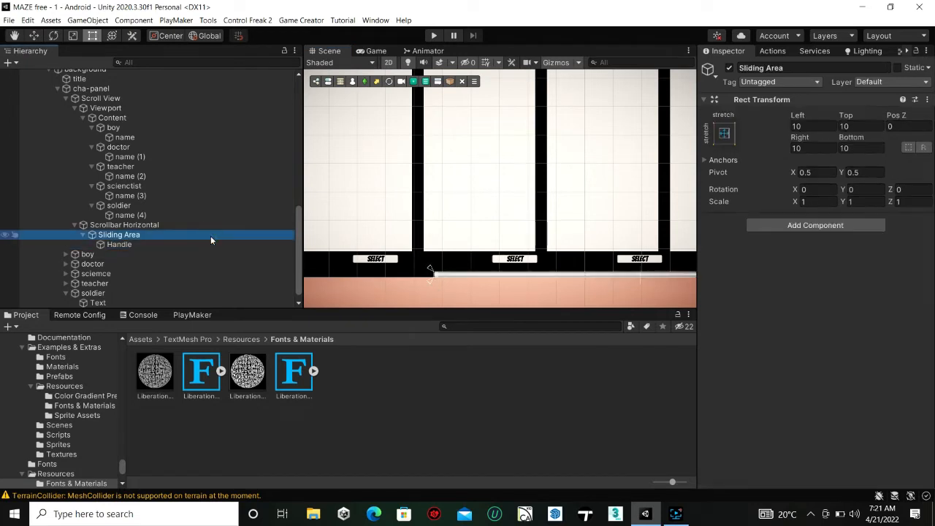
{"action": "left_click", "coordinate": [143, 102]}
{"action": "scroll", "coordinate": [877, 311], "scroll_direction": "down", "scroll_amount": 5}
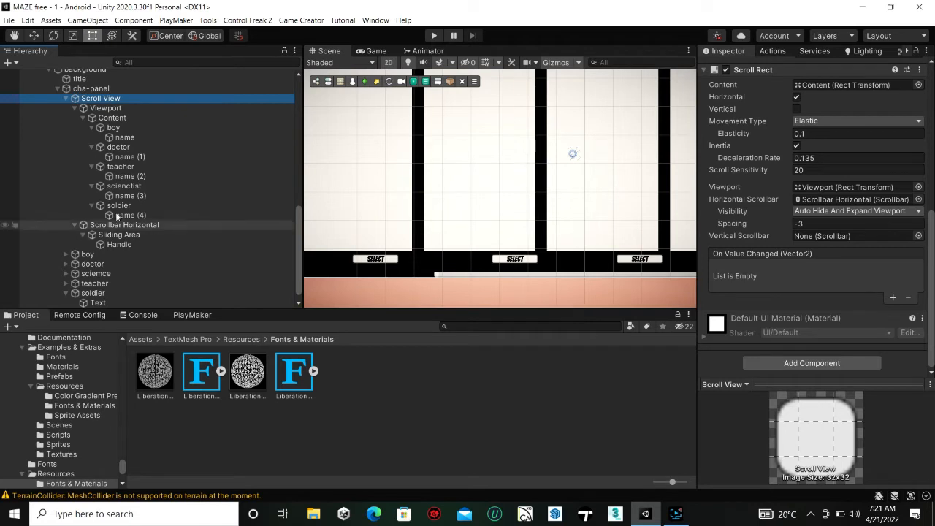
{"action": "scroll", "coordinate": [397, 263], "scroll_direction": "down", "scroll_amount": 5}
{"action": "left_click", "coordinate": [110, 235]}
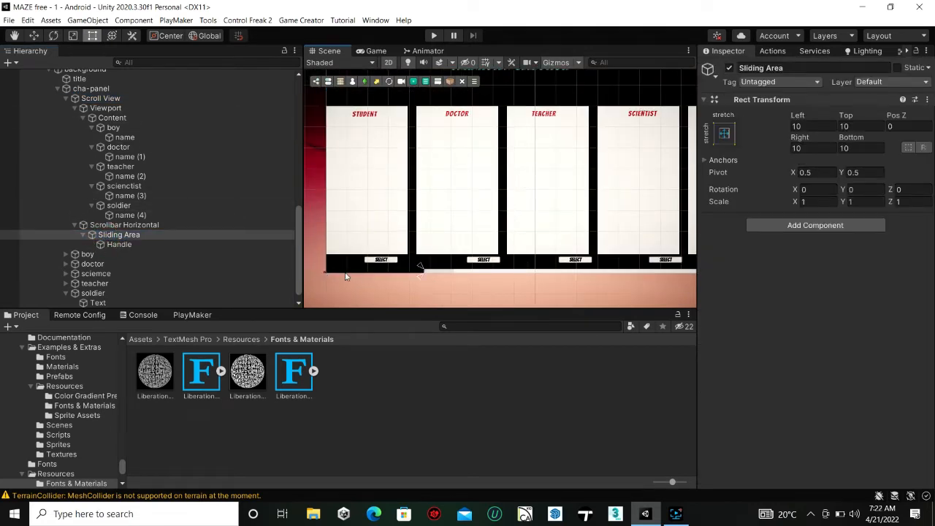
{"action": "left_click", "coordinate": [310, 152]}
Step: Run the scene to check the scrollbar under the character cards, and stop play mode
{"action": "left_click", "coordinate": [434, 35]}
{"action": "left_click", "coordinate": [532, 277]}
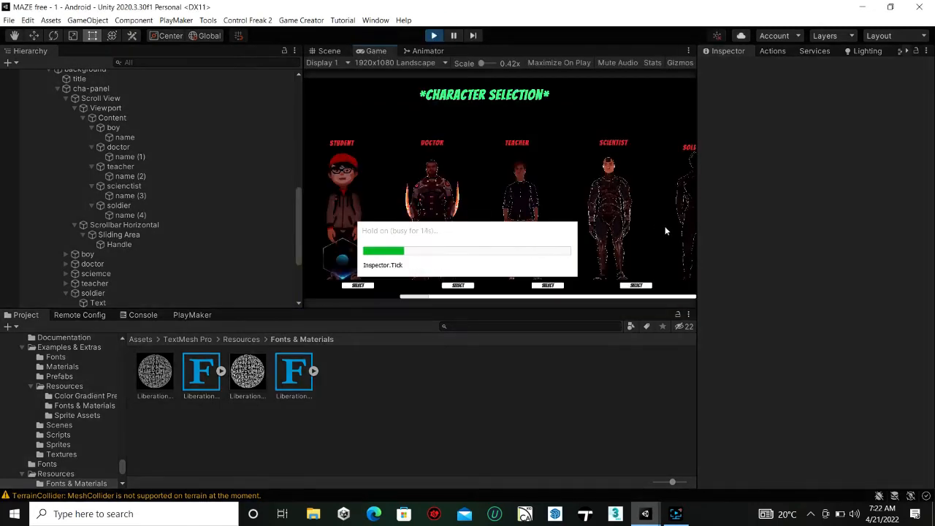
{"action": "left_click", "coordinate": [434, 35]}
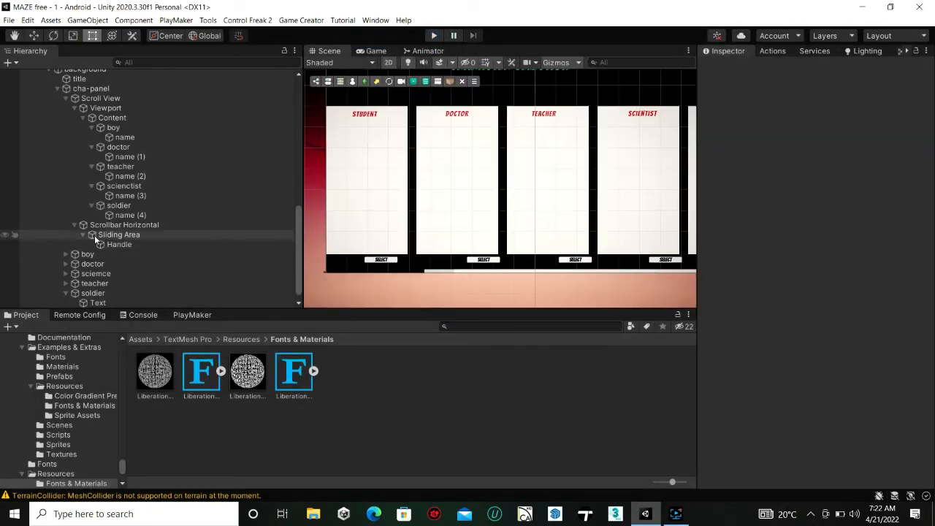
Step: Collapse the boy, doctor, teacher, scienctist, soldier and Scrollbar Horizontal branches in the hierarchy
{"action": "left_click", "coordinate": [93, 168]}
{"action": "left_click", "coordinate": [92, 177]}
{"action": "left_click", "coordinate": [92, 196]}
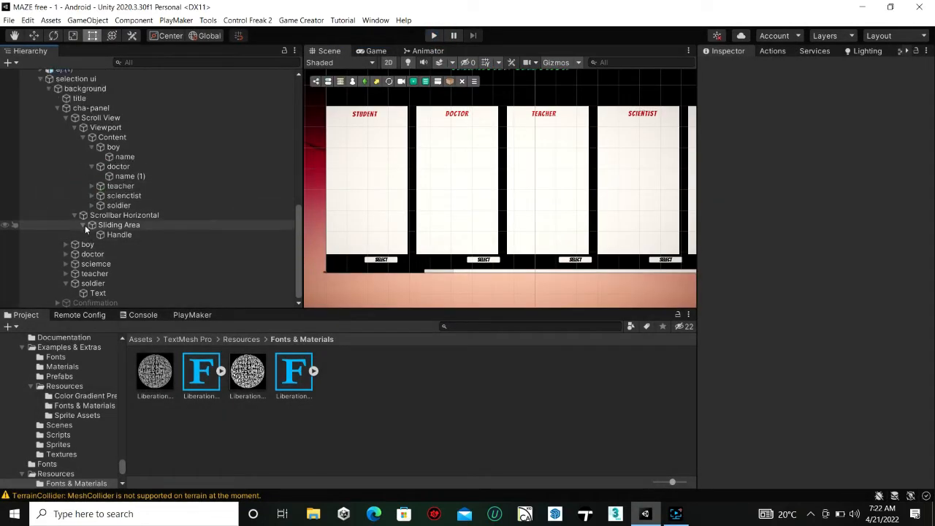
{"action": "left_click", "coordinate": [75, 216]}
{"action": "left_click", "coordinate": [88, 167]}
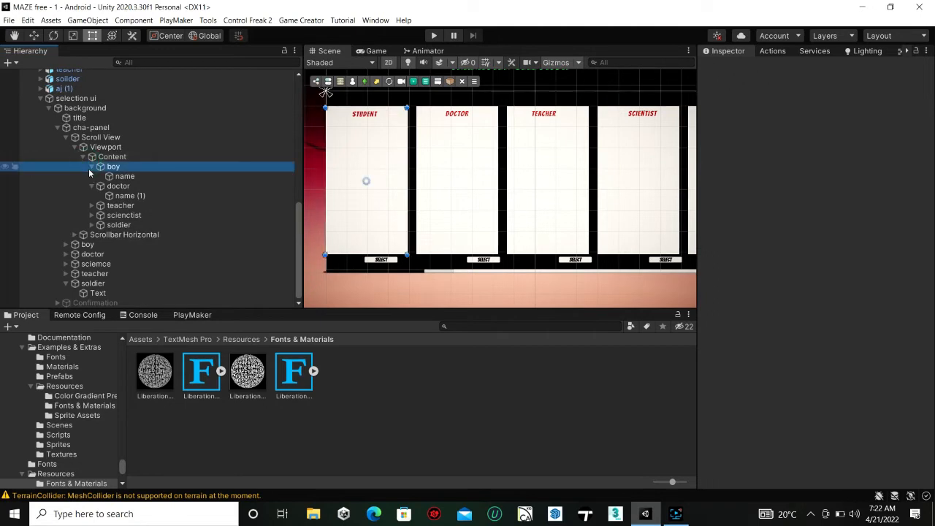
{"action": "left_click", "coordinate": [92, 168]}
{"action": "left_click", "coordinate": [93, 186]}
Step: Add a UI Image named locked under the doctor card and stretch it to about 392 × 654 over the area below the title
{"action": "right_click", "coordinate": [108, 195]}
{"action": "mouse_move", "coordinate": [168, 351]}
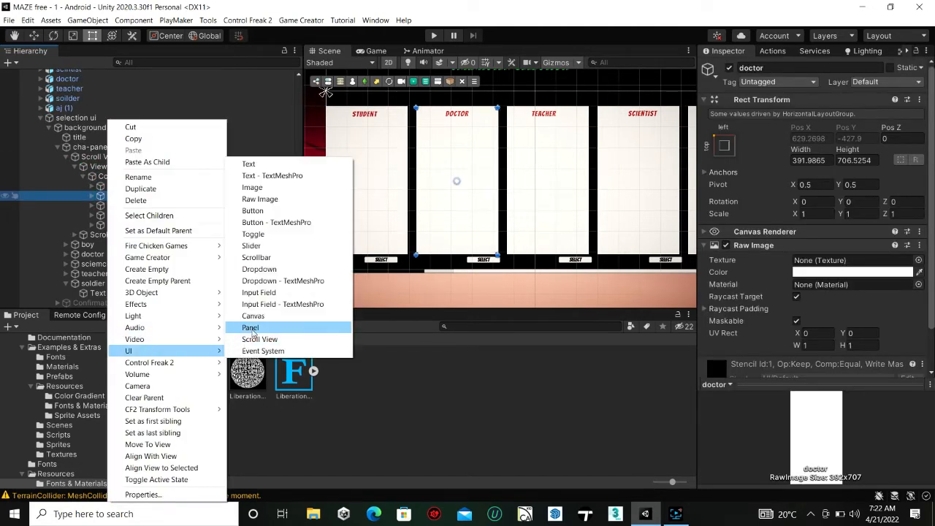
{"action": "left_click", "coordinate": [252, 188]}
{"action": "type", "text": "lo"}
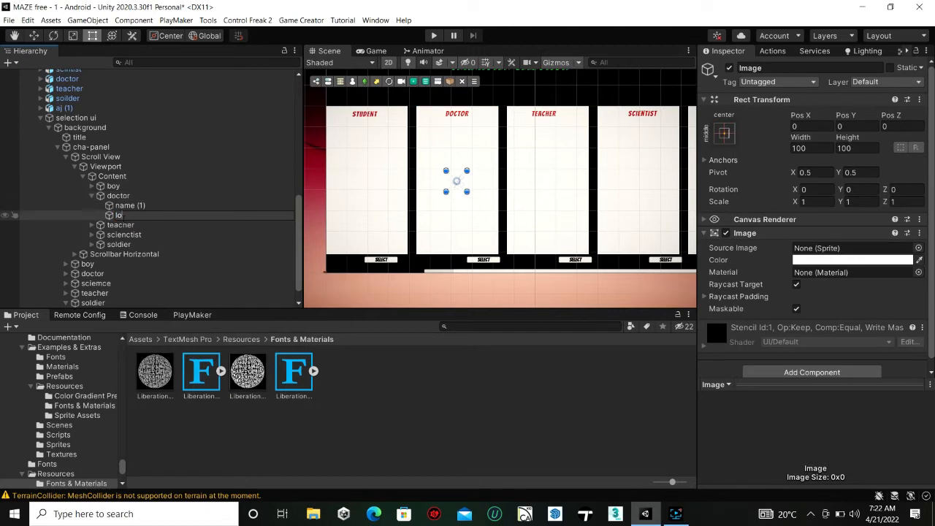
{"action": "type", "text": "cked"}
{"action": "key", "text": "Return"}
{"action": "left_click_drag", "start_coordinate": [446, 191], "coordinate": [497, 254]}
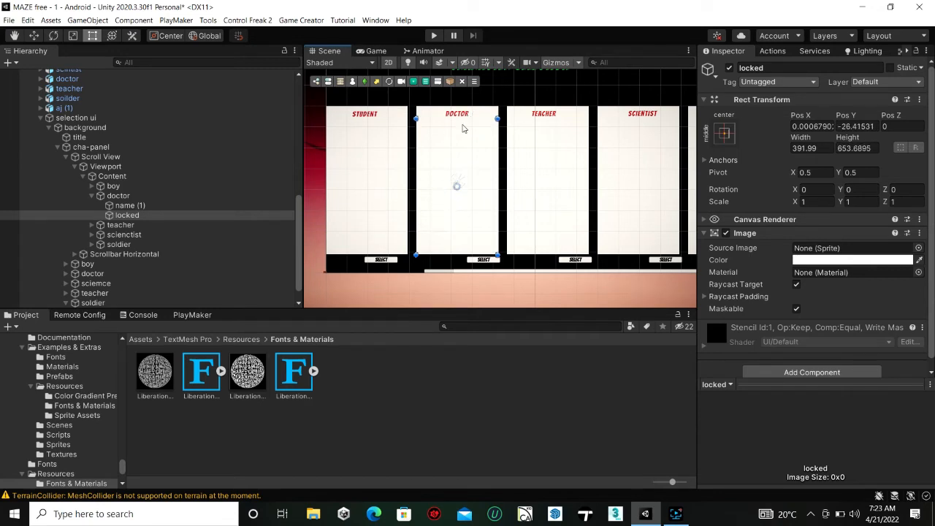
Step: Duplicate the locked image three times, with one copy each under the teacher, scienctist and soldier cards
{"action": "left_click", "coordinate": [214, 219]}
{"action": "key", "text": "ctrl+d"}
{"action": "left_click_drag", "start_coordinate": [146, 225], "coordinate": [124, 293]}
{"action": "key", "text": "ctrl+d"}
{"action": "key", "text": "ctrl+d"}
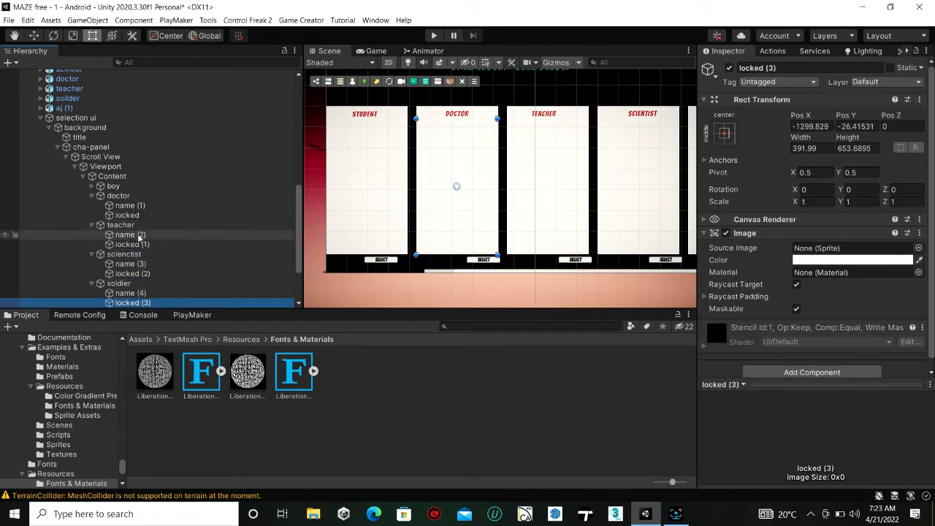
Step: Position locked (1) over the teacher card and locked (2) over the scientist card, both below the titles
{"action": "left_click", "coordinate": [147, 244]}
{"action": "left_click_drag", "start_coordinate": [467, 226], "coordinate": [556, 228]}
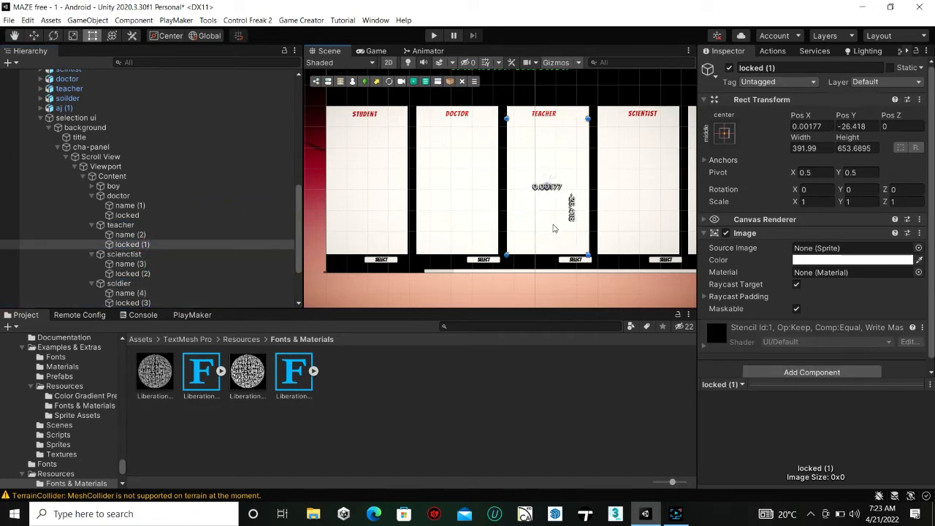
{"action": "left_click", "coordinate": [182, 274]}
{"action": "key", "text": "f"}
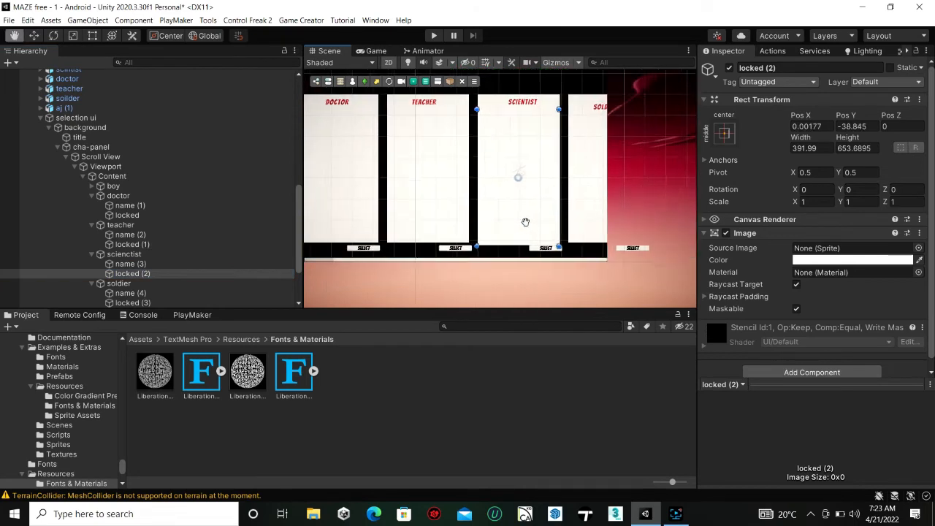
Step: Fit locked (3) over the soldier card with a height of about 680 and order it before name (4) in the hierarchy
{"action": "left_click", "coordinate": [171, 303]}
{"action": "left_click_drag", "start_coordinate": [354, 228], "coordinate": [626, 229]}
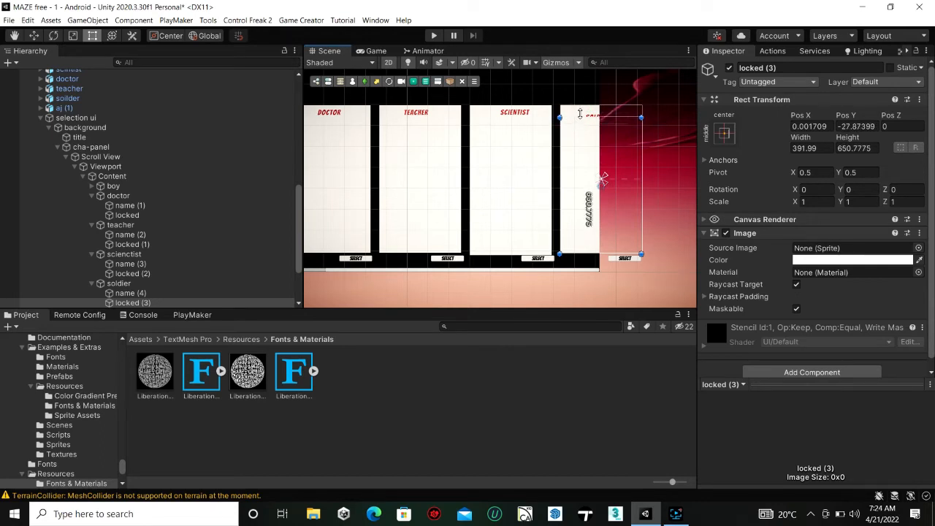
{"action": "left_click_drag", "start_coordinate": [580, 113], "coordinate": [581, 107]}
{"action": "mouse_move", "coordinate": [148, 301]}
{"action": "left_mouse_down"}
{"action": "mouse_move", "coordinate": [150, 281]}
{"action": "mouse_move", "coordinate": [138, 288]}
{"action": "left_mouse_up"}
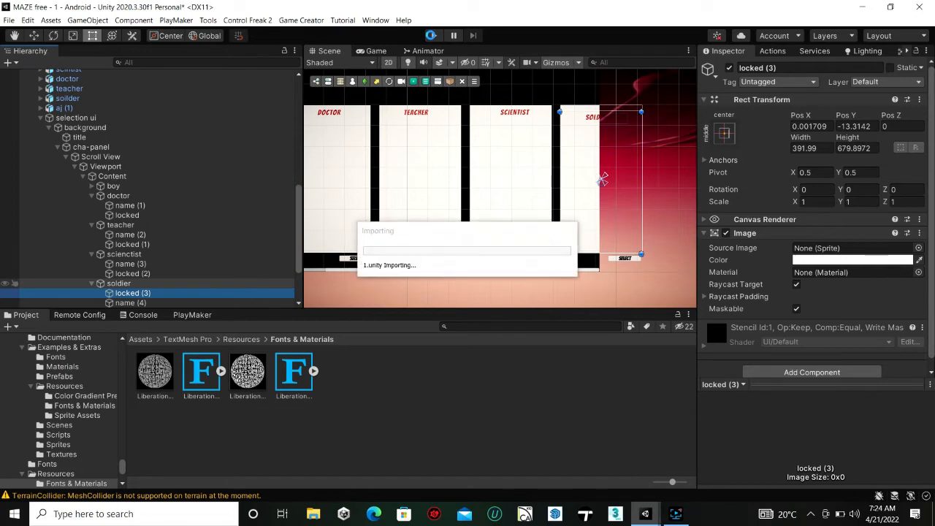
Step: Run the scene, open and decline the confirmation dialog for the student and doctor characters, and stop play mode
{"action": "left_click", "coordinate": [536, 277]}
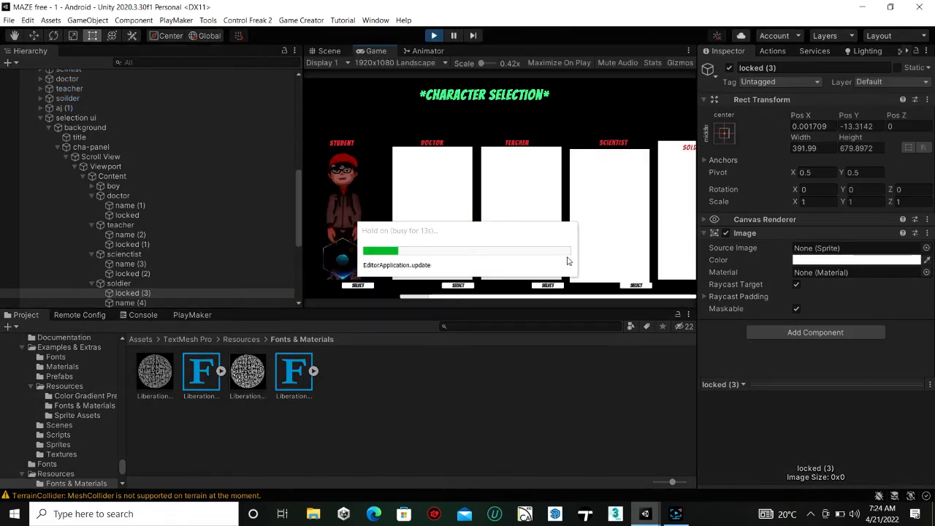
{"action": "left_click_drag", "start_coordinate": [660, 251], "coordinate": [441, 213]}
{"action": "left_click", "coordinate": [369, 285]}
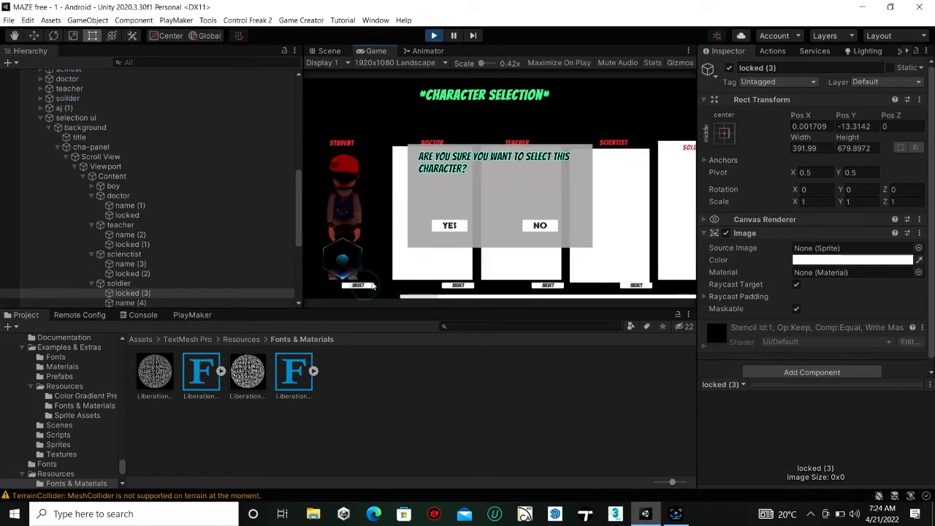
{"action": "left_click", "coordinate": [552, 229]}
{"action": "left_click", "coordinate": [459, 285]}
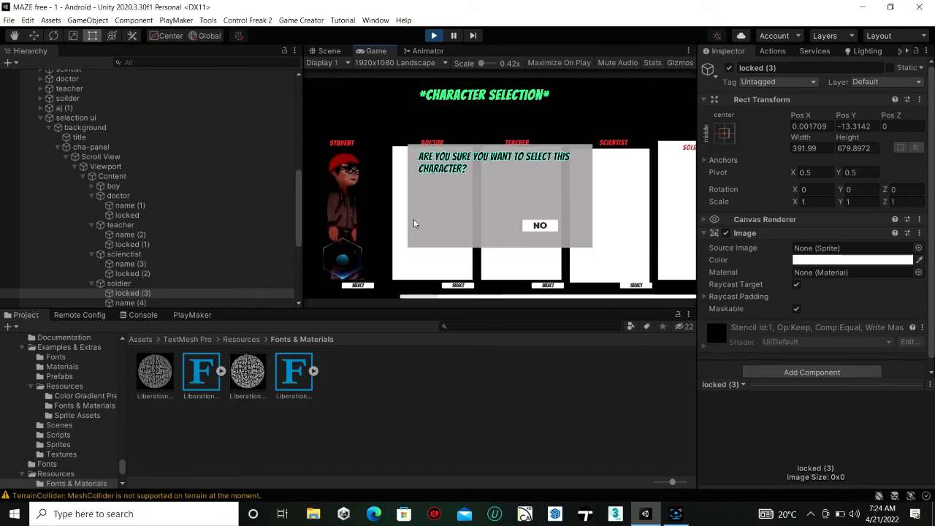
{"action": "left_click", "coordinate": [538, 227]}
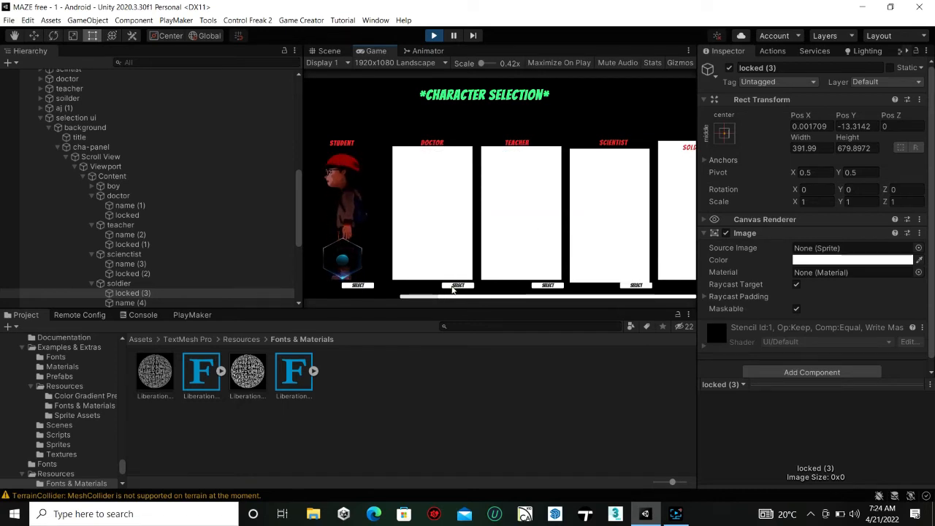
{"action": "left_click", "coordinate": [458, 285]}
{"action": "left_click", "coordinate": [539, 226]}
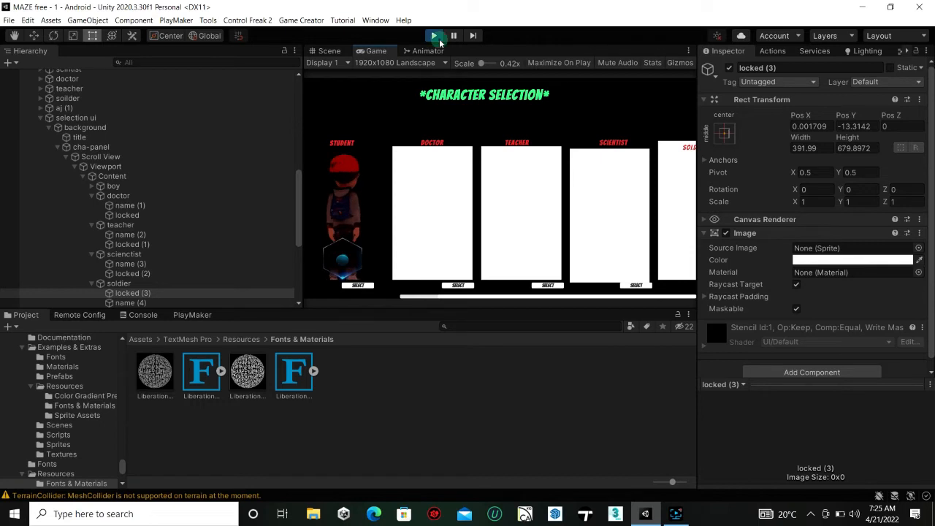
{"action": "left_click", "coordinate": [439, 41]}
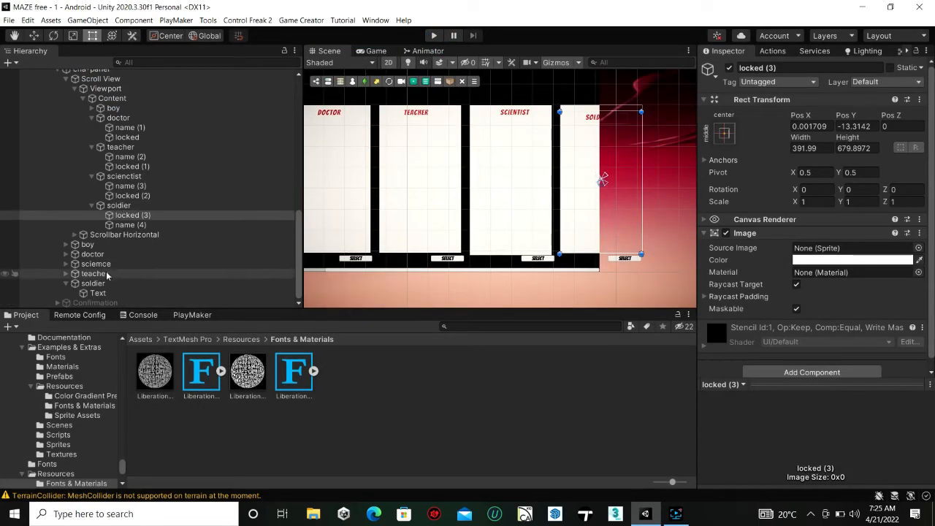
Step: Show the actions of the confirmation dialog's no button and collapse its Set inactive object Confirmation action
{"action": "left_click", "coordinate": [81, 303]}
{"action": "scroll", "coordinate": [62, 301], "scroll_direction": "down", "scroll_amount": 1}
{"action": "left_click", "coordinate": [64, 301]}
{"action": "scroll", "coordinate": [64, 300], "scroll_direction": "down", "scroll_amount": 1}
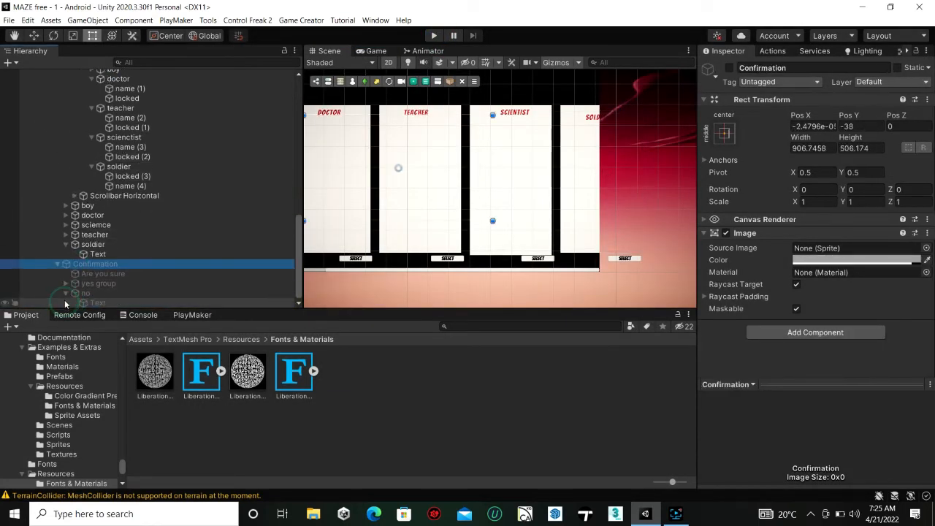
{"action": "left_click", "coordinate": [94, 294]}
{"action": "scroll", "coordinate": [850, 320], "scroll_direction": "down", "scroll_amount": 8}
{"action": "left_click", "coordinate": [768, 282]}
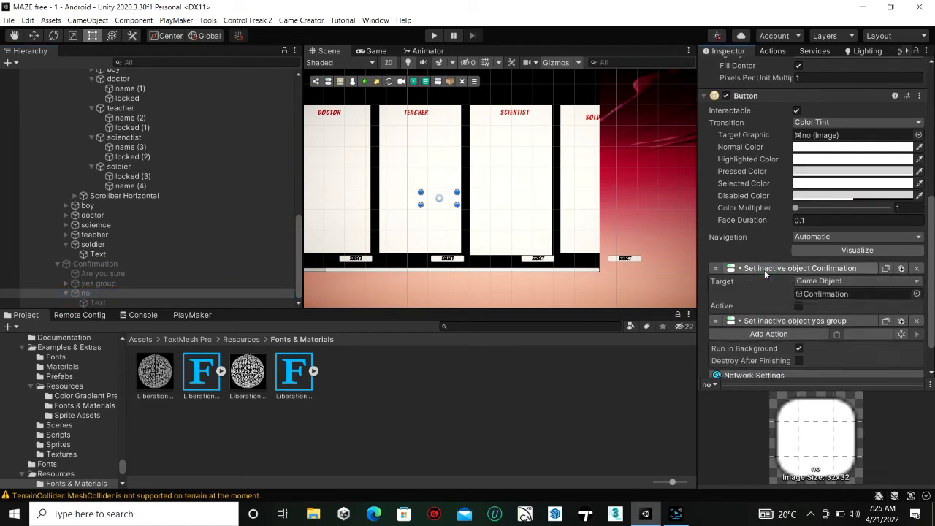
Step: Duplicate the no button's Set inactive object yes group action four times
{"action": "scroll", "coordinate": [846, 268], "scroll_direction": "down", "scroll_amount": 1}
{"action": "left_click", "coordinate": [836, 295]}
{"action": "left_click", "coordinate": [886, 295]}
{"action": "left_click", "coordinate": [838, 347]}
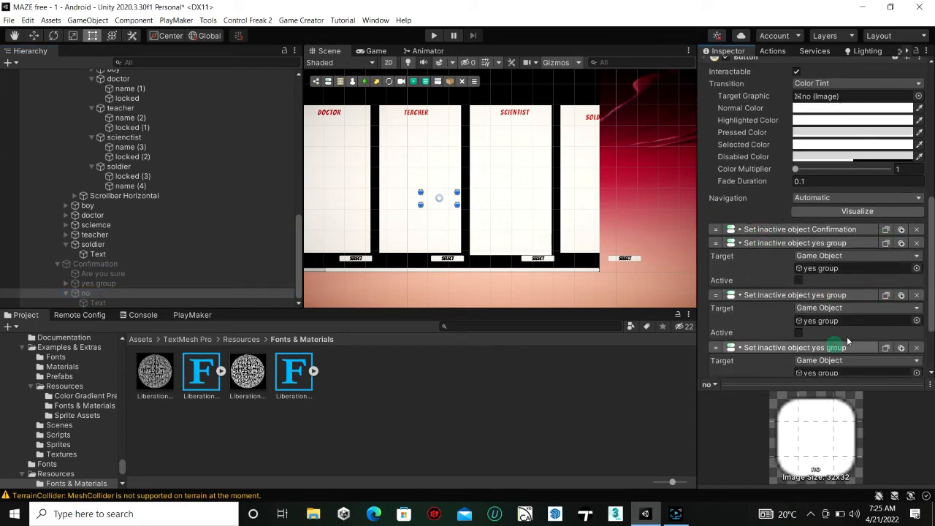
{"action": "scroll", "coordinate": [851, 329], "scroll_direction": "down", "scroll_amount": 3}
{"action": "left_click", "coordinate": [886, 244]}
{"action": "left_click", "coordinate": [838, 295]}
{"action": "scroll", "coordinate": [857, 297], "scroll_direction": "down", "scroll_amount": 2}
{"action": "left_click", "coordinate": [836, 295]}
{"action": "scroll", "coordinate": [873, 244], "scroll_direction": "down", "scroll_amount": 1}
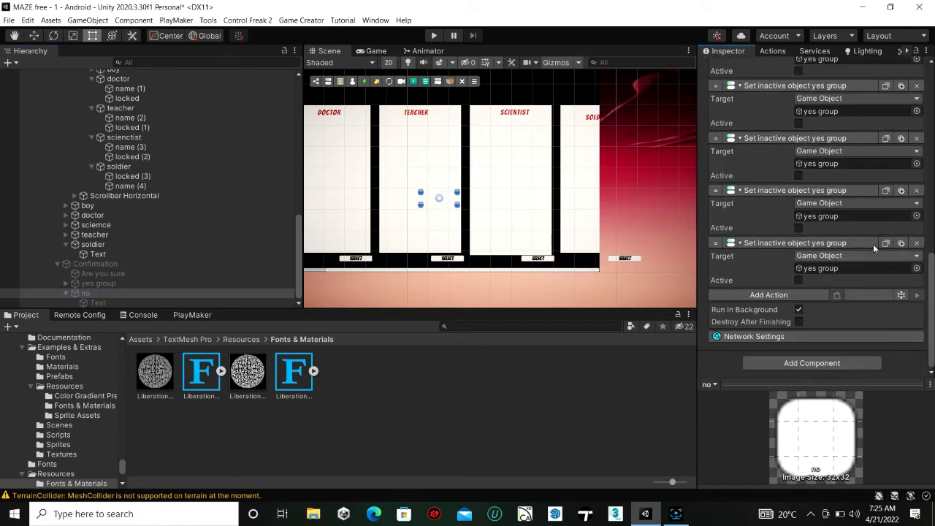
{"action": "scroll", "coordinate": [843, 272], "scroll_direction": "up", "scroll_amount": 6}
{"action": "scroll", "coordinate": [819, 224], "scroll_direction": "down", "scroll_amount": 3}
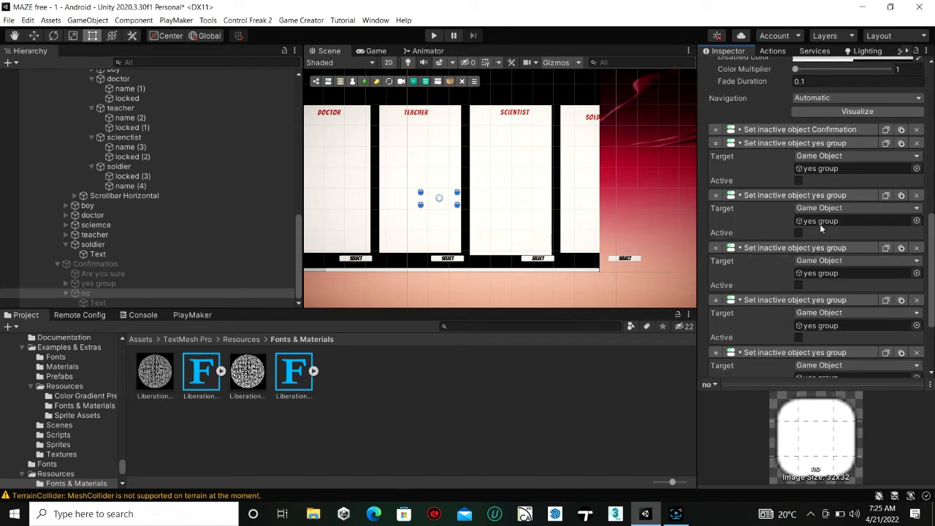
Step: Set the targets of the five yes group actions to yes.b, yes.soldier, yes.t, yes.d and yes.science
{"action": "left_click", "coordinate": [66, 283]}
{"action": "left_click_drag", "start_coordinate": [100, 245], "coordinate": [826, 176]}
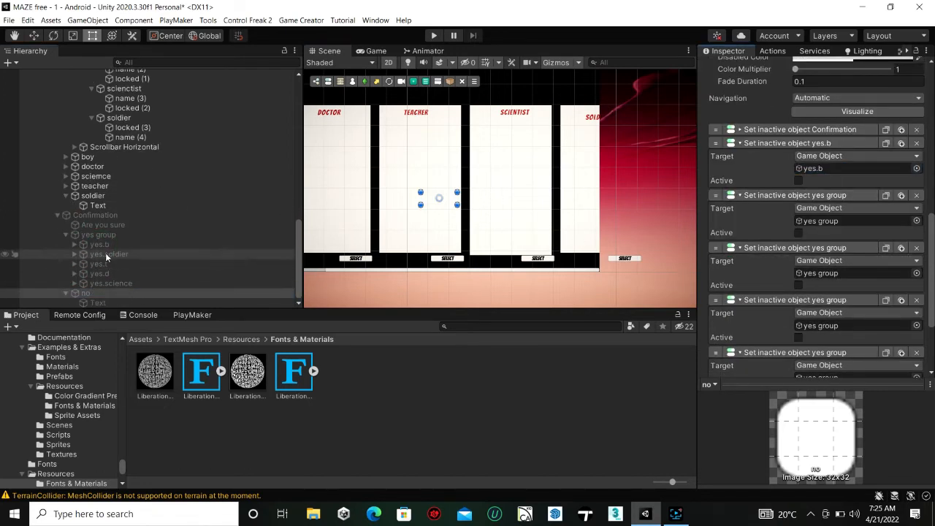
{"action": "left_click_drag", "start_coordinate": [105, 253], "coordinate": [826, 221]}
{"action": "left_click_drag", "start_coordinate": [96, 264], "coordinate": [825, 326]}
{"action": "scroll", "coordinate": [826, 326], "scroll_direction": "down", "scroll_amount": 3}
{"action": "left_click_drag", "start_coordinate": [118, 282], "coordinate": [822, 268]}
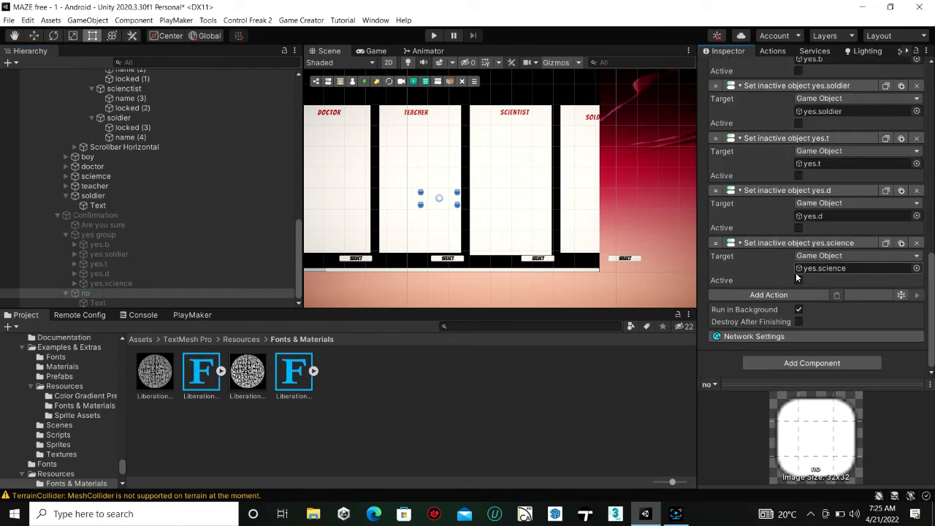
Step: Collapse the no, yes group and Confirmation branches in the hierarchy
{"action": "left_click", "coordinate": [61, 292]}
{"action": "left_click", "coordinate": [61, 243]}
{"action": "left_click", "coordinate": [82, 275]}
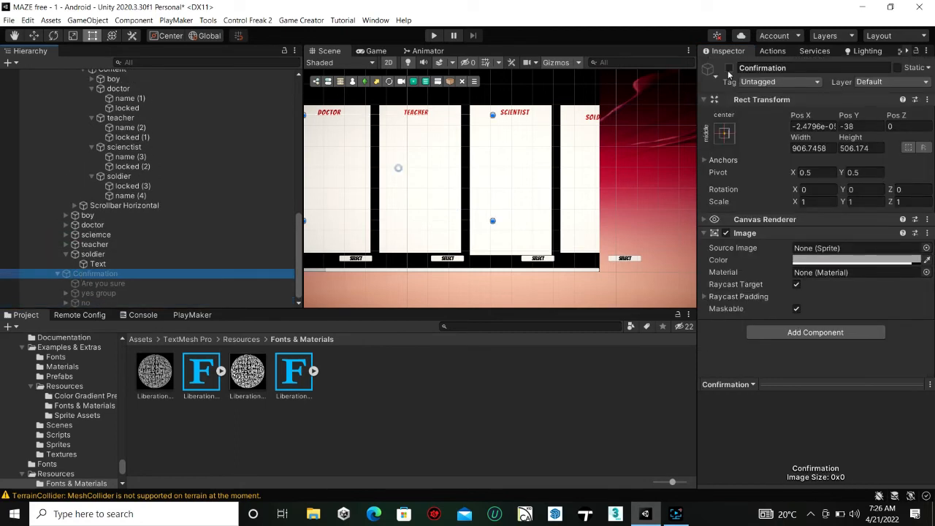
{"action": "left_click", "coordinate": [65, 293]}
{"action": "left_click", "coordinate": [98, 293]}
{"action": "left_click", "coordinate": [118, 274]}
{"action": "left_click", "coordinate": [58, 273]}
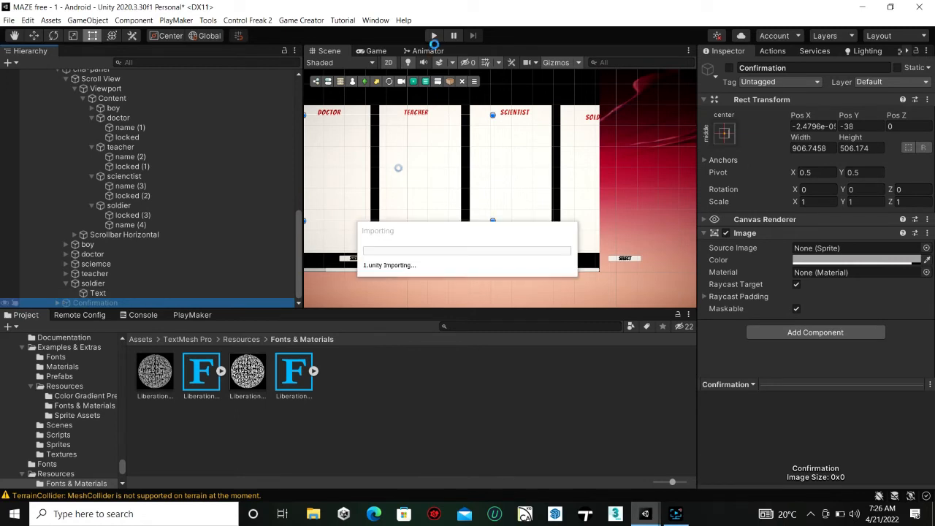
Step: Play-test scrolling the character cards back and forth on the selection screen and stop the play test
{"action": "left_click", "coordinate": [542, 282]}
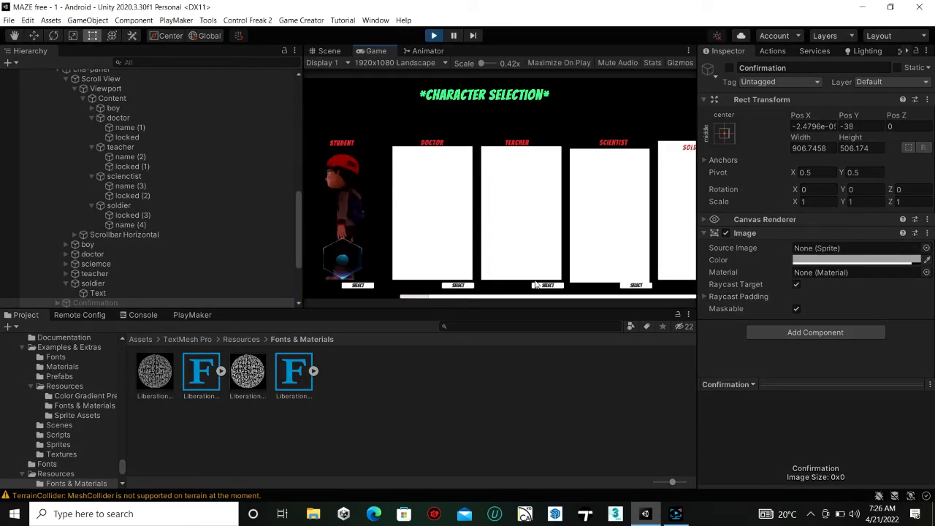
{"action": "left_click_drag", "start_coordinate": [541, 235], "coordinate": [625, 265]}
{"action": "left_click_drag", "start_coordinate": [479, 247], "coordinate": [371, 287]}
{"action": "left_click", "coordinate": [434, 35]}
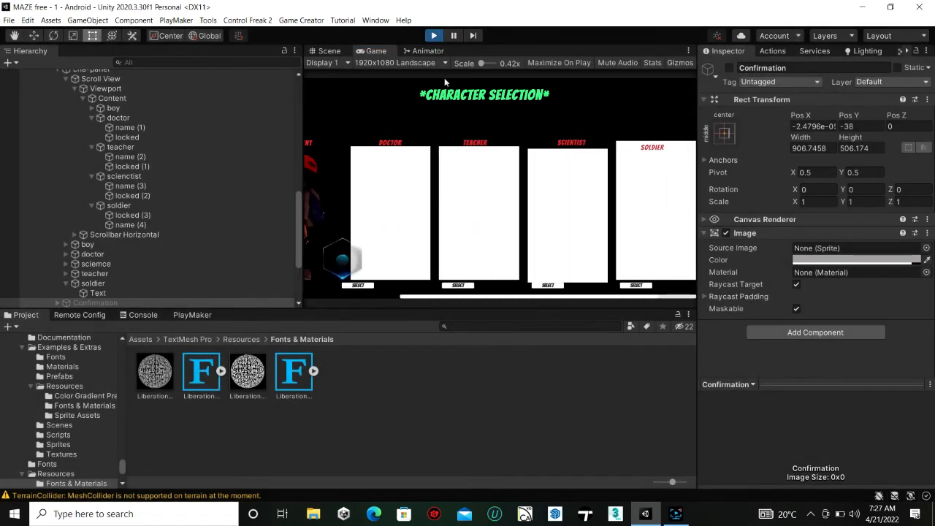
Step: Try to move the boy, doctor, sciemce, teacher and soldier SELECT buttons together into the scroll view's Content
{"action": "left_click", "coordinate": [87, 245]}
{"action": "scroll", "coordinate": [89, 292], "scroll_direction": "down", "scroll_amount": 1}
{"action": "left_click", "coordinate": [92, 293], "text": "ctrl"}
{"action": "left_click", "coordinate": [96, 254], "text": "shift"}
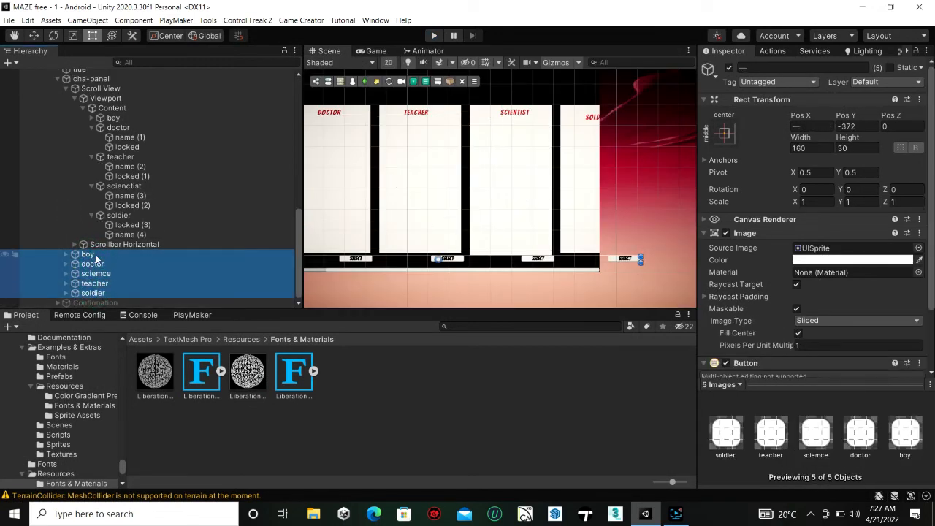
{"action": "left_click_drag", "start_coordinate": [96, 254], "coordinate": [121, 107]}
{"action": "mouse_move", "coordinate": [388, 213]}
{"action": "middle_mouse_down"}
{"action": "mouse_move", "coordinate": [32, 222]}
{"action": "mouse_move", "coordinate": [397, 213]}
{"action": "middle_mouse_up"}
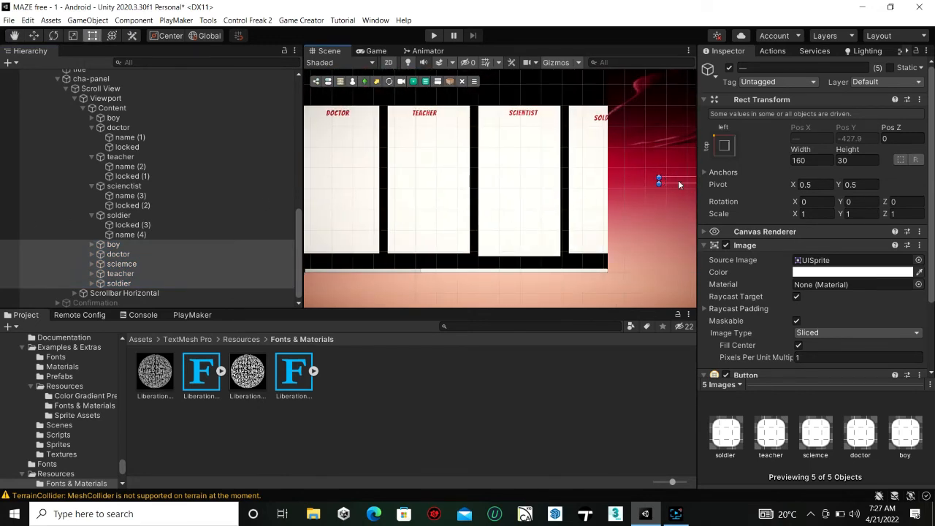
{"action": "mouse_move", "coordinate": [643, 211]}
{"action": "middle_mouse_down"}
{"action": "mouse_move", "coordinate": [480, 224]}
{"action": "mouse_move", "coordinate": [621, 226]}
{"action": "mouse_move", "coordinate": [637, 205]}
{"action": "middle_mouse_up"}
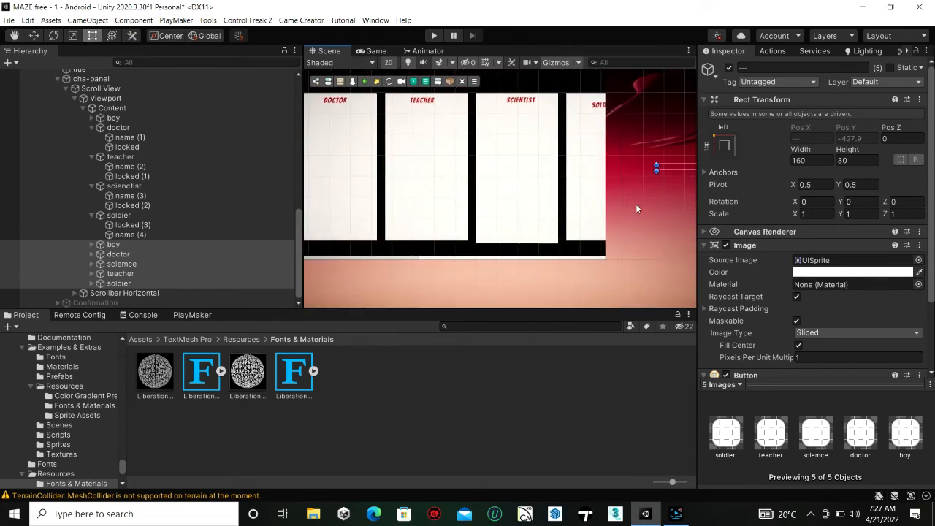
Step: Try resetting the Rect Transform of the five SELECT buttons, and undo the reset and their move into Content
{"action": "left_click", "coordinate": [918, 101]}
{"action": "left_click", "coordinate": [897, 114]}
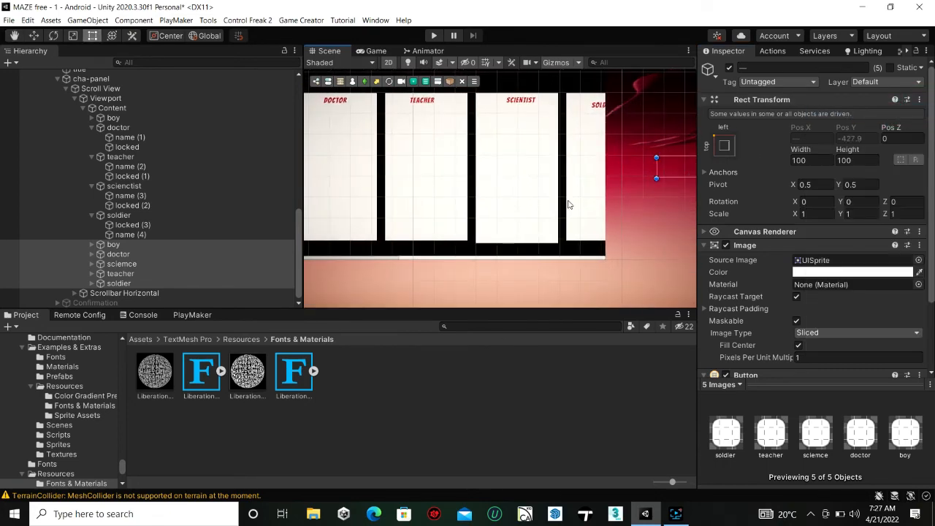
{"action": "key", "text": "ctrl+z"}
{"action": "middle_click_drag", "start_coordinate": [432, 294], "coordinate": [514, 280]}
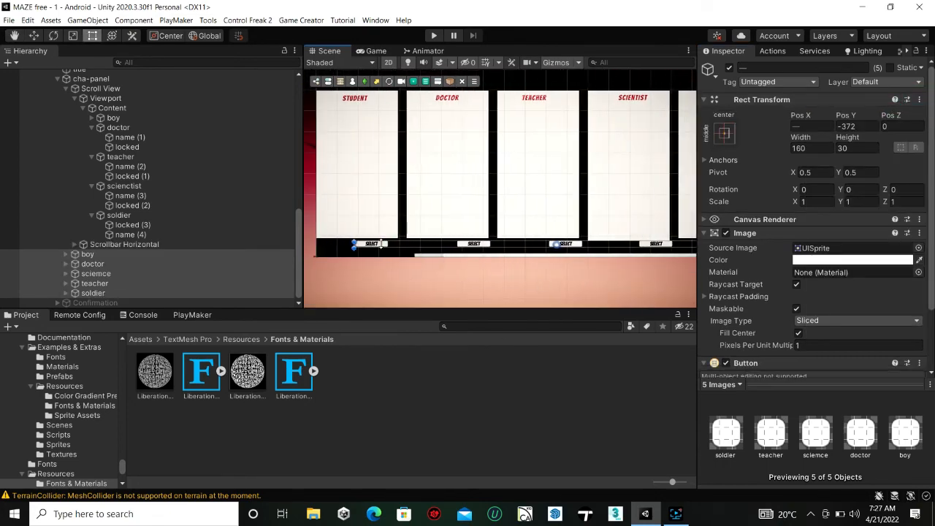
Step: Parent the boy, doctor, teacher, sciemce and soldier SELECT buttons individually under their matching character cards in Content
{"action": "left_click", "coordinate": [378, 246]}
{"action": "scroll", "coordinate": [108, 271], "scroll_direction": "down", "scroll_amount": 10}
{"action": "left_click", "coordinate": [105, 253]}
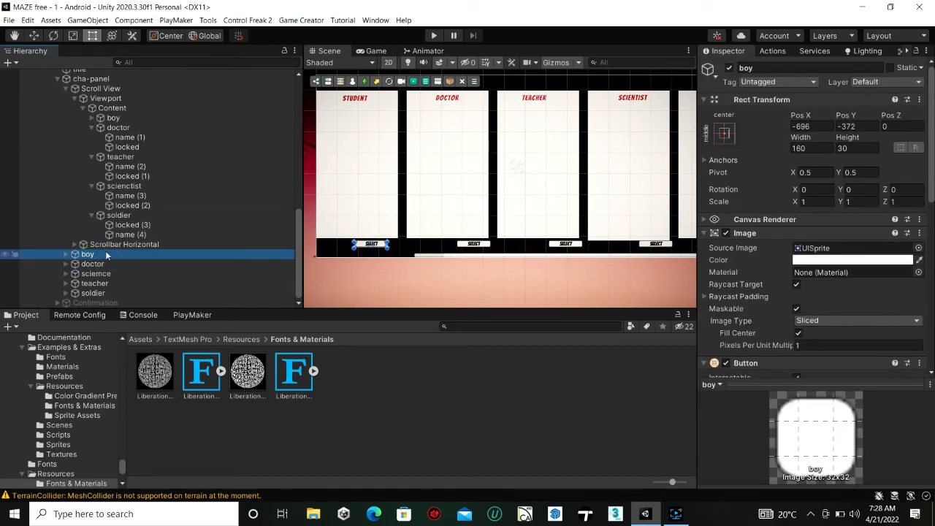
{"action": "left_click_drag", "start_coordinate": [105, 254], "coordinate": [115, 119]}
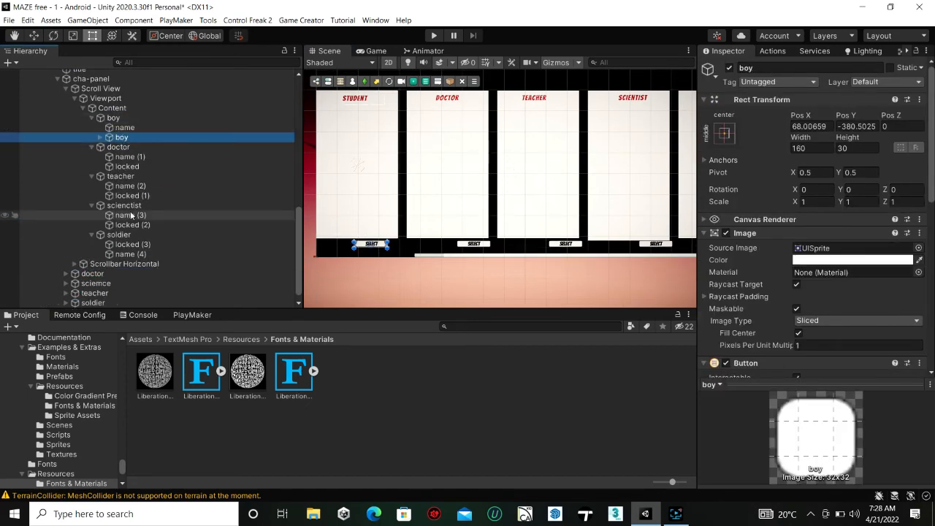
{"action": "left_click_drag", "start_coordinate": [93, 274], "coordinate": [117, 148]}
{"action": "left_click_drag", "start_coordinate": [92, 283], "coordinate": [113, 217]}
{"action": "left_click_drag", "start_coordinate": [90, 292], "coordinate": [119, 265]}
{"action": "scroll", "coordinate": [173, 255], "scroll_direction": "up", "scroll_amount": 1}
Step: Play the scene and scroll the character cards sideways to test that the SELECT buttons move with them
{"action": "left_click", "coordinate": [435, 35]}
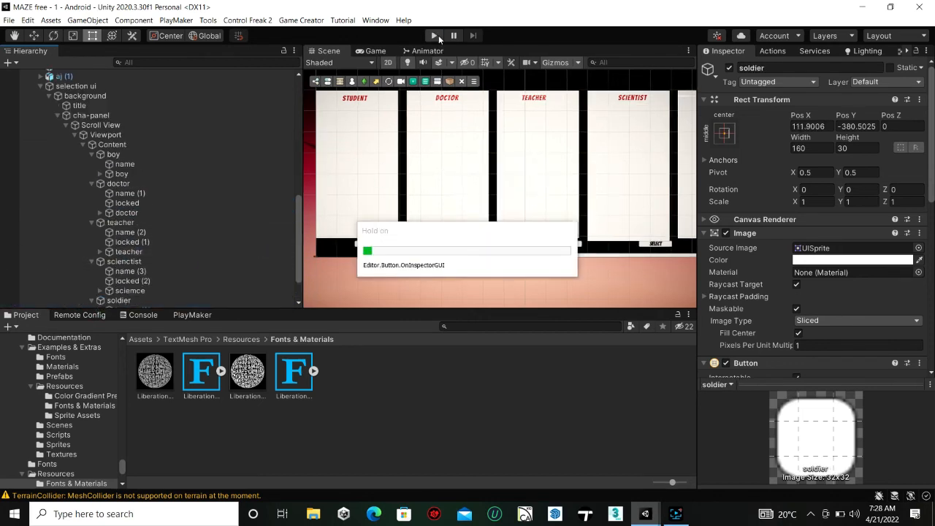
{"action": "left_click", "coordinate": [545, 277]}
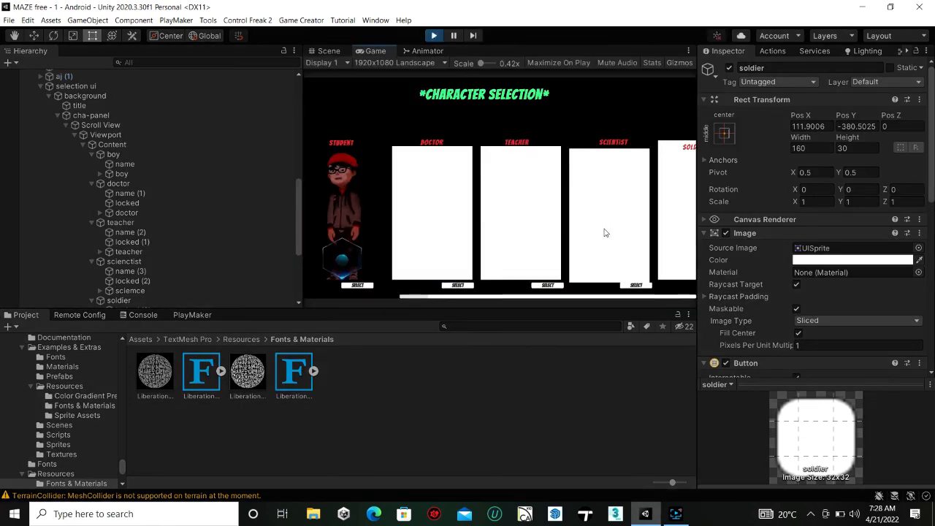
{"action": "left_click_drag", "start_coordinate": [618, 225], "coordinate": [419, 230]}
{"action": "left_click_drag", "start_coordinate": [545, 225], "coordinate": [496, 223]}
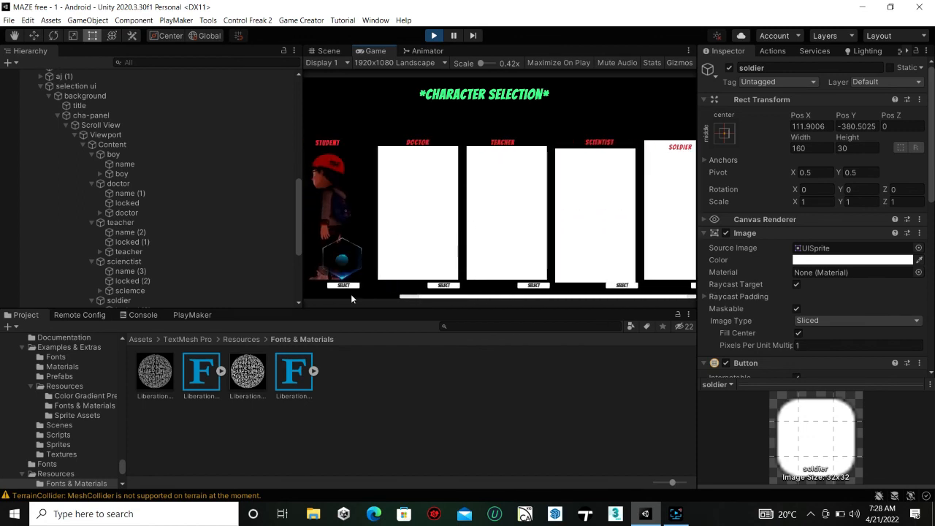
Step: Test the student's SELECT button by answering the confirmation dialog with NO twice and YES once
{"action": "left_click", "coordinate": [348, 286]}
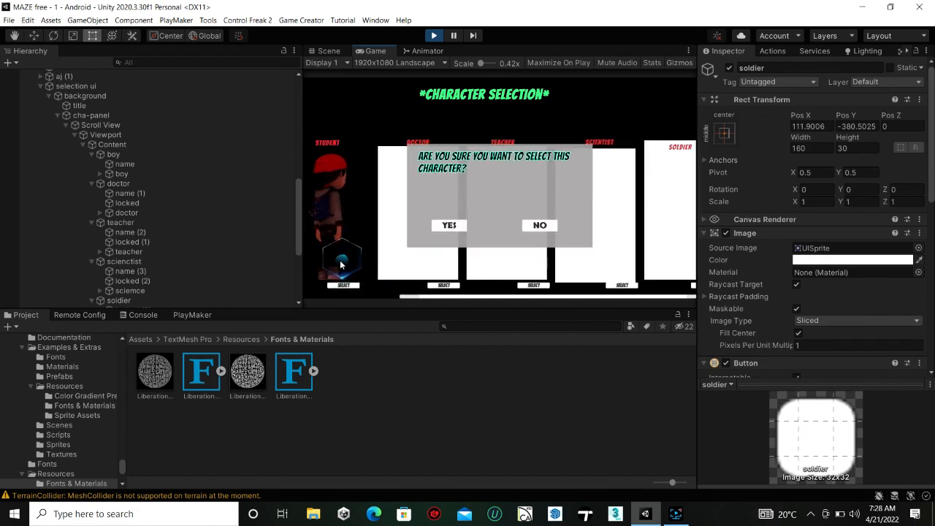
{"action": "left_click", "coordinate": [538, 225]}
{"action": "left_click", "coordinate": [353, 285]}
{"action": "left_click", "coordinate": [539, 226]}
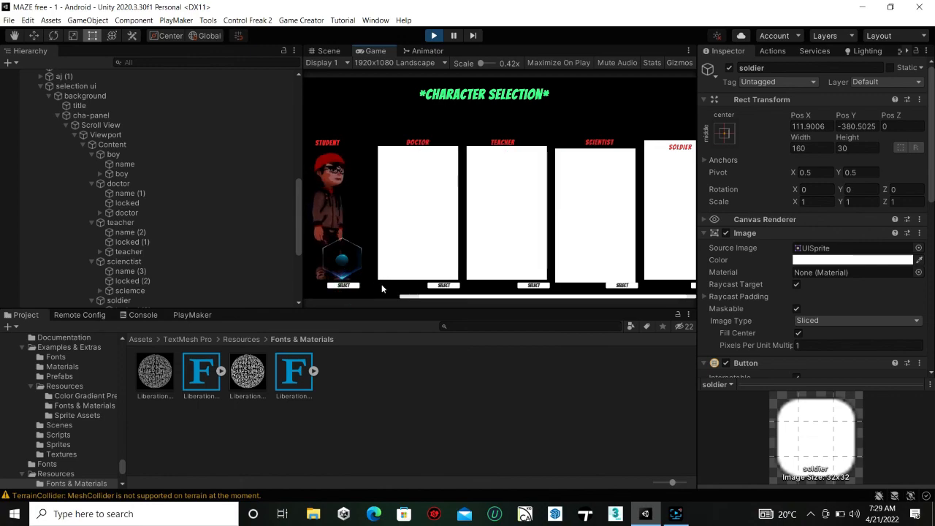
{"action": "left_click", "coordinate": [353, 285]}
{"action": "left_click", "coordinate": [447, 226]}
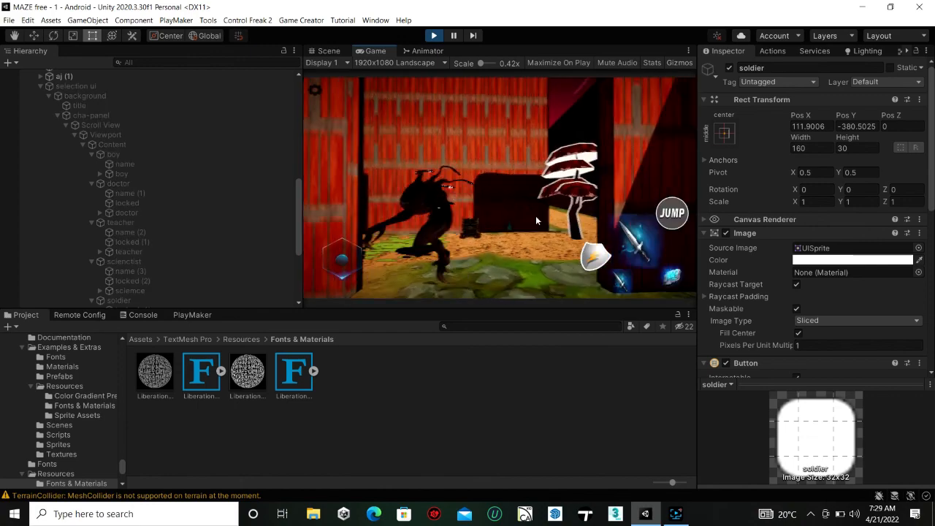